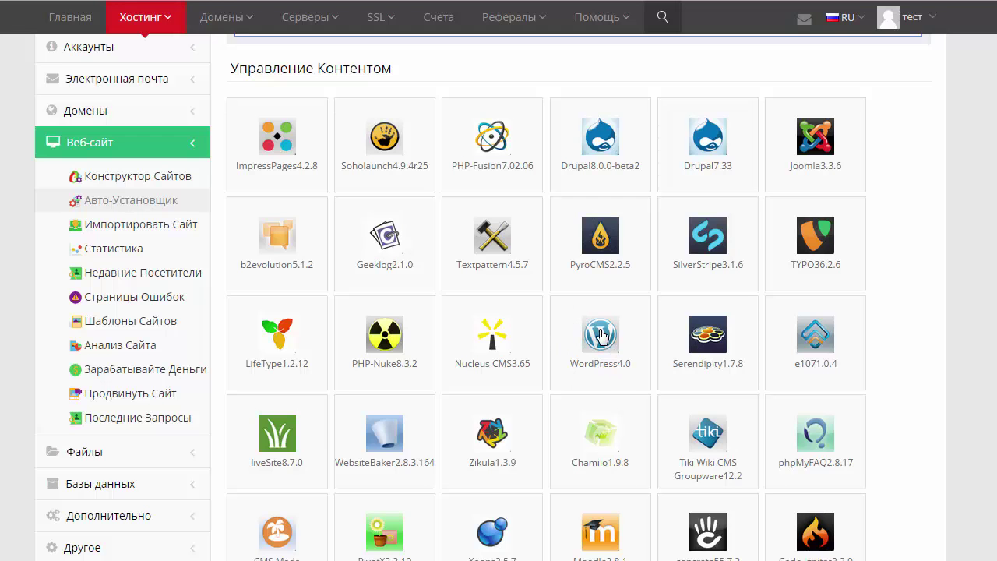
Pick the WordPress 4.0 tile under Управление Контентом in the auto-installer.
click(602, 336)
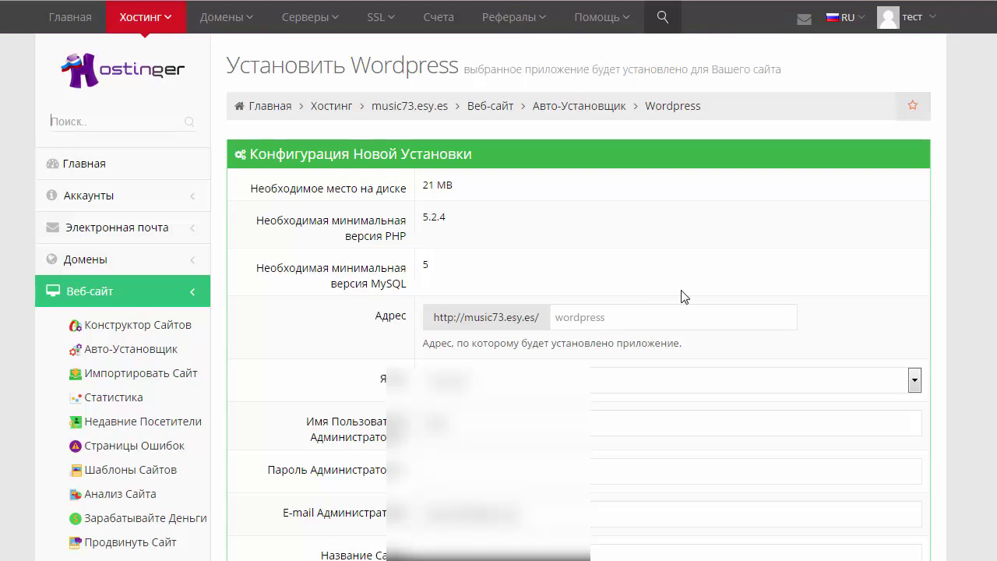
Fill in the admin username, password and e-mail, the site name, and subtitle 'тест'.
scroll(573, 185, down, 3)
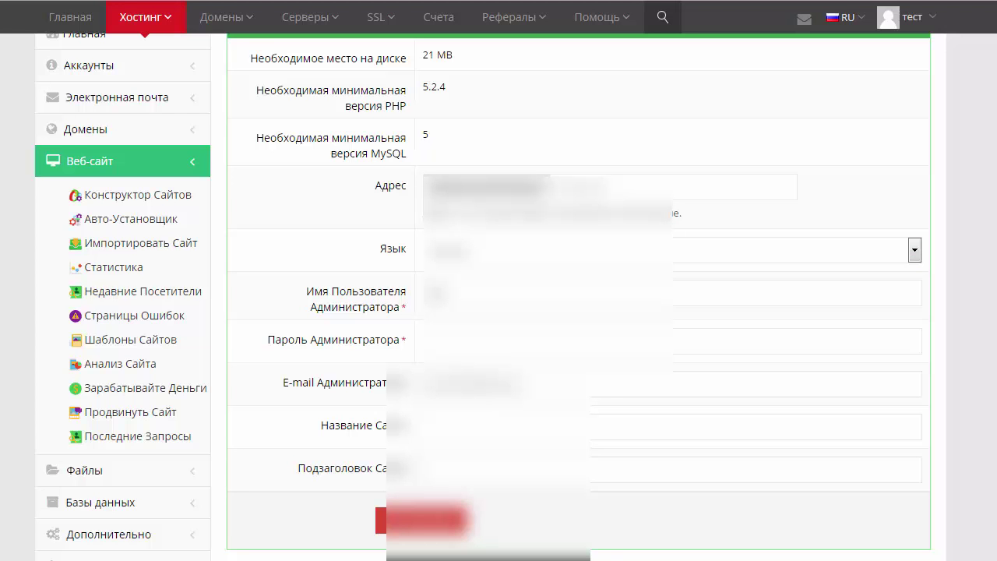
scroll(579, 296, down, 2)
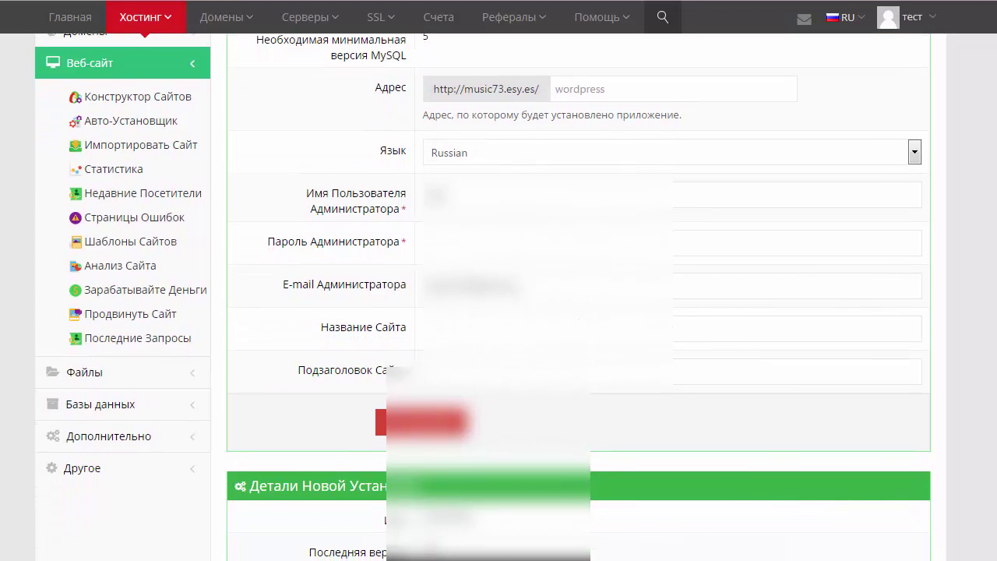
click(407, 193)
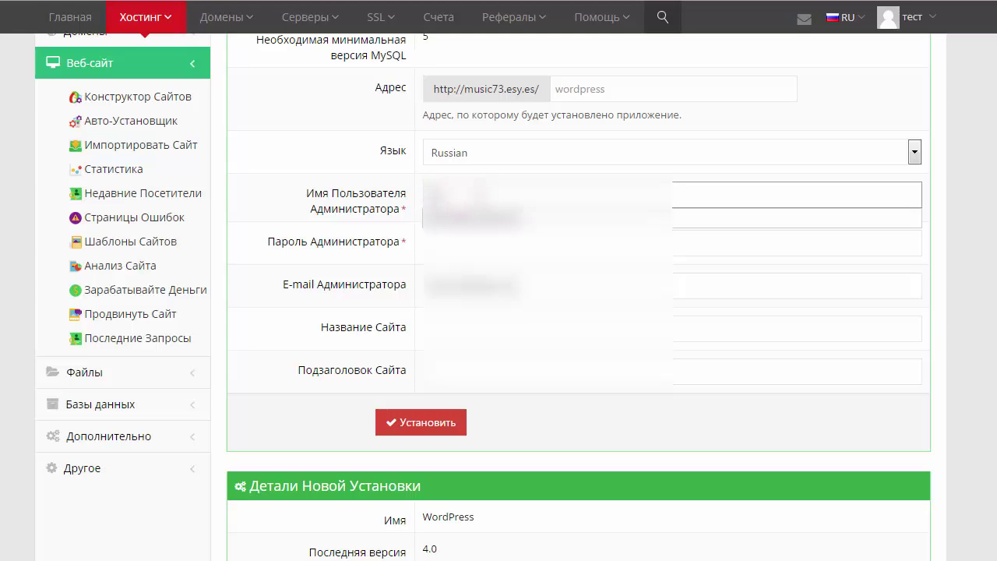
click(383, 177)
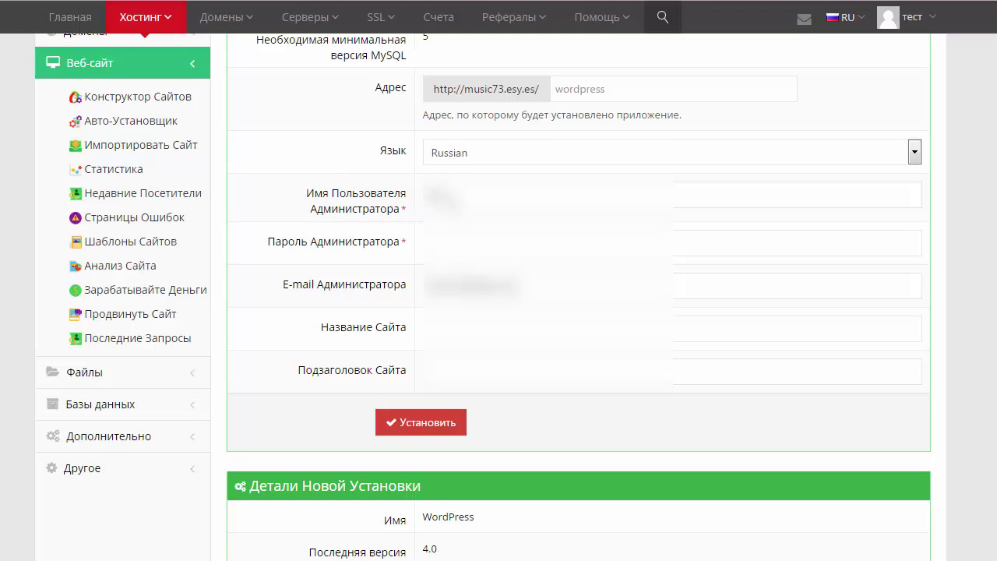
click(448, 243)
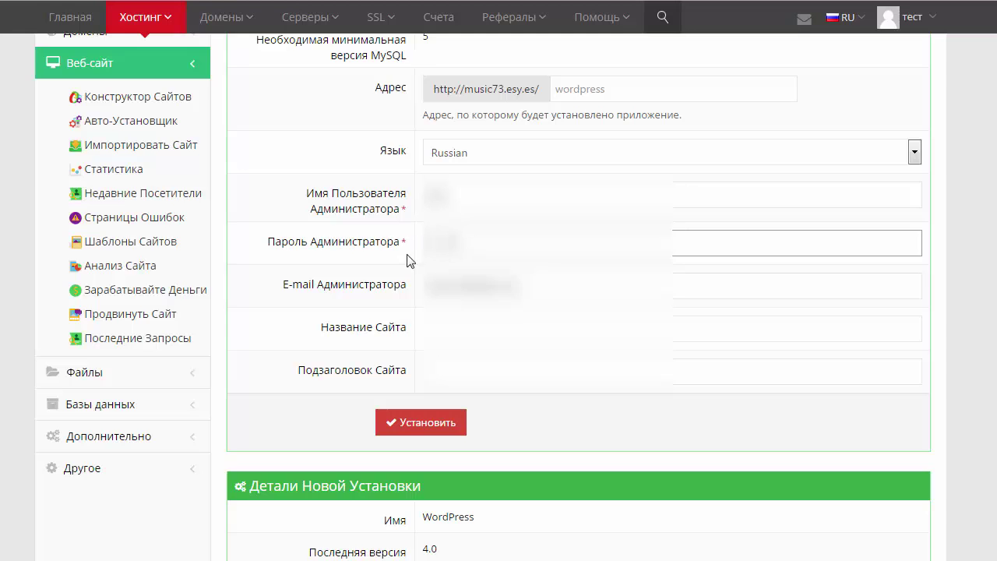
click(545, 285)
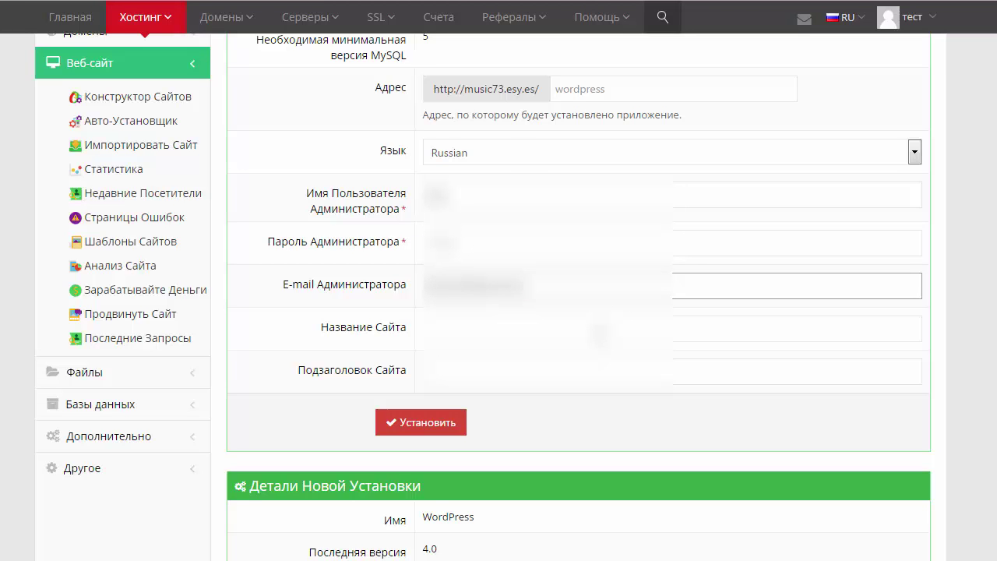
click(479, 328)
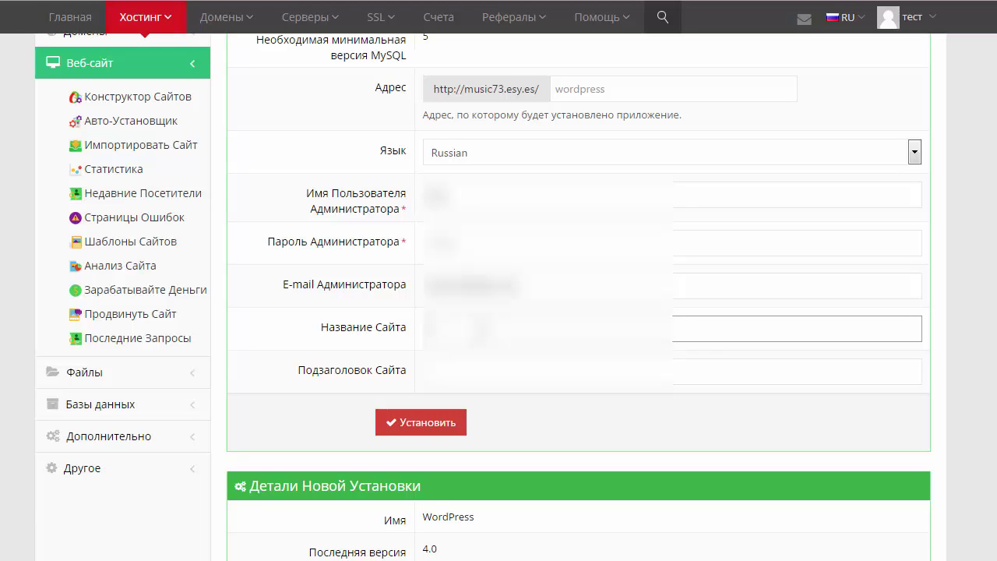
click(485, 377)
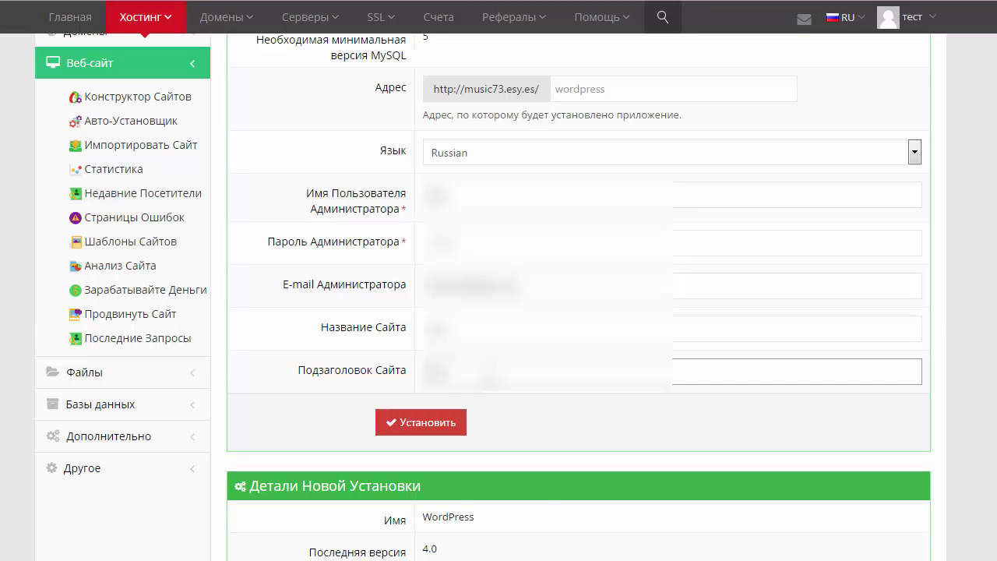
Launch the WordPress installation with the entered details.
scroll(360, 366, down, 1)
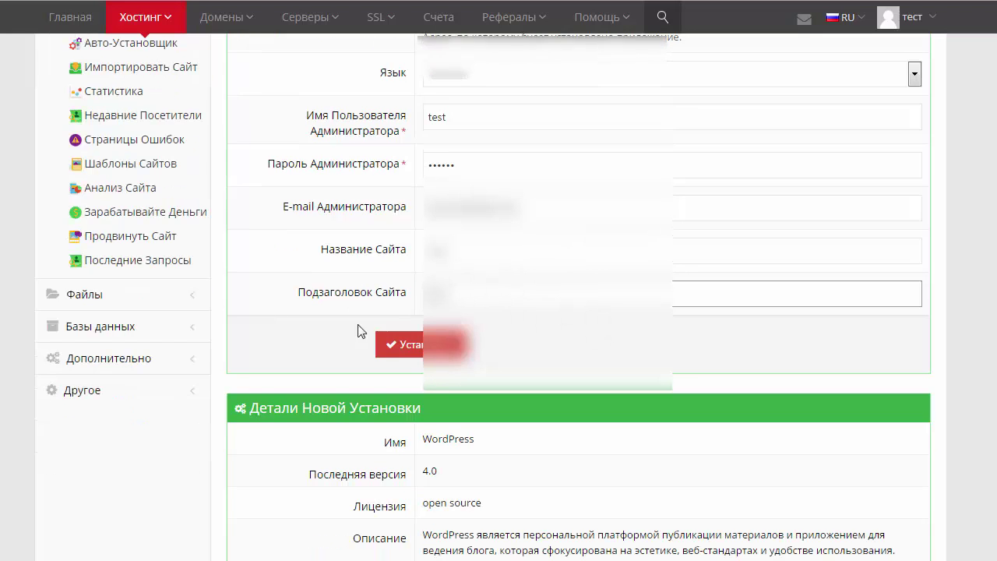
scroll(332, 289, down, 2)
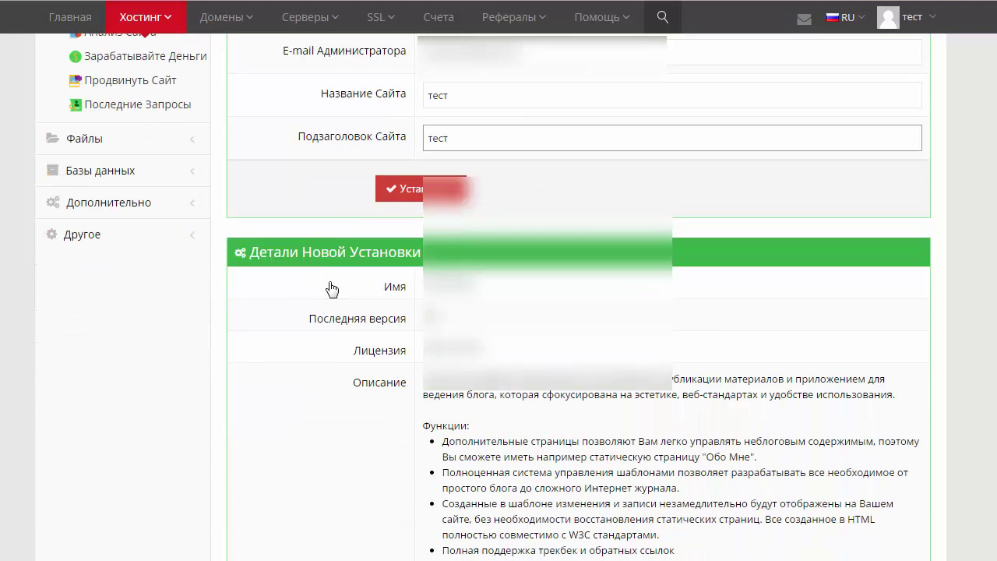
scroll(332, 289, down, 1)
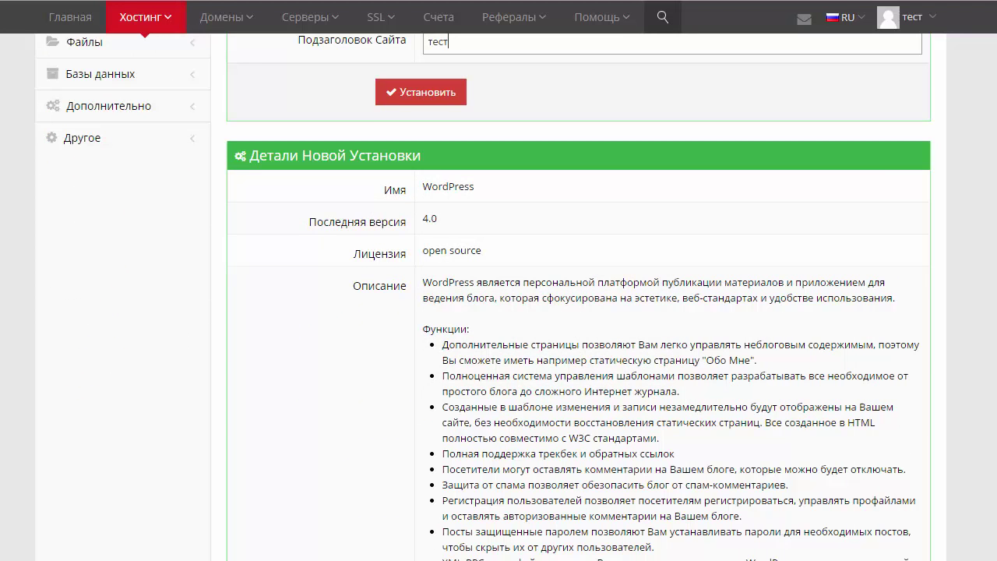
scroll(499, 296, up, 3)
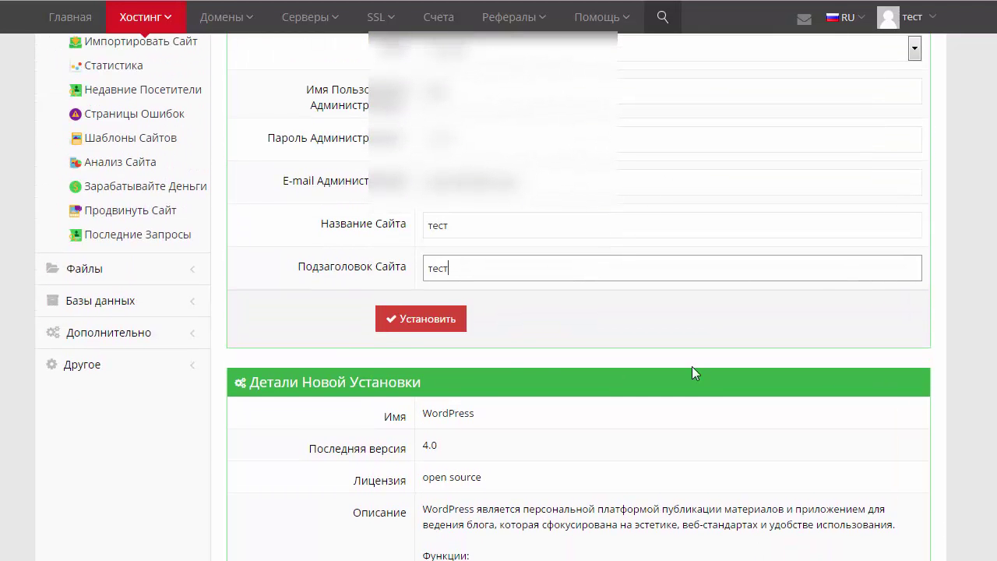
click(422, 321)
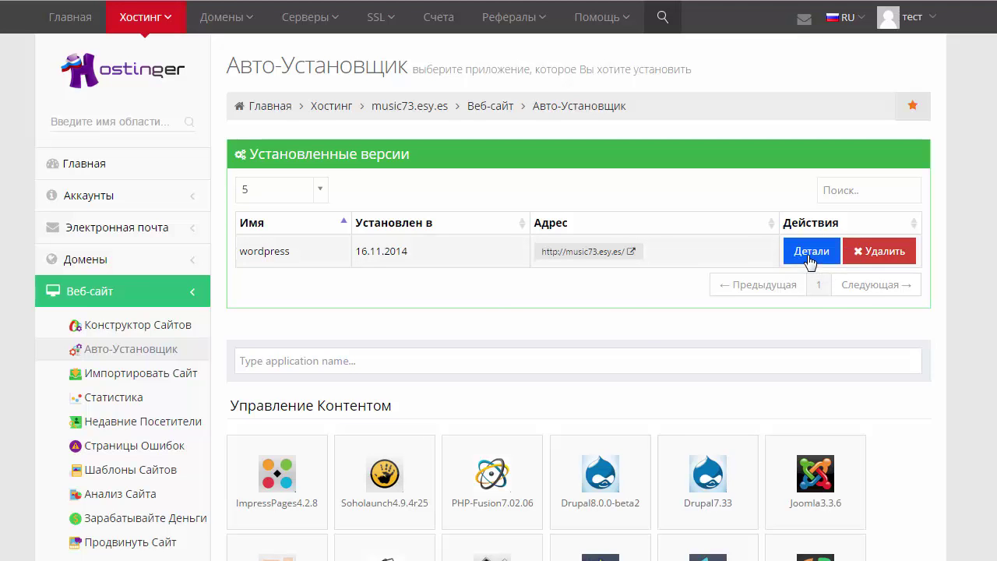
Show the details of the installed wordpress entry under Установленные версии.
click(807, 253)
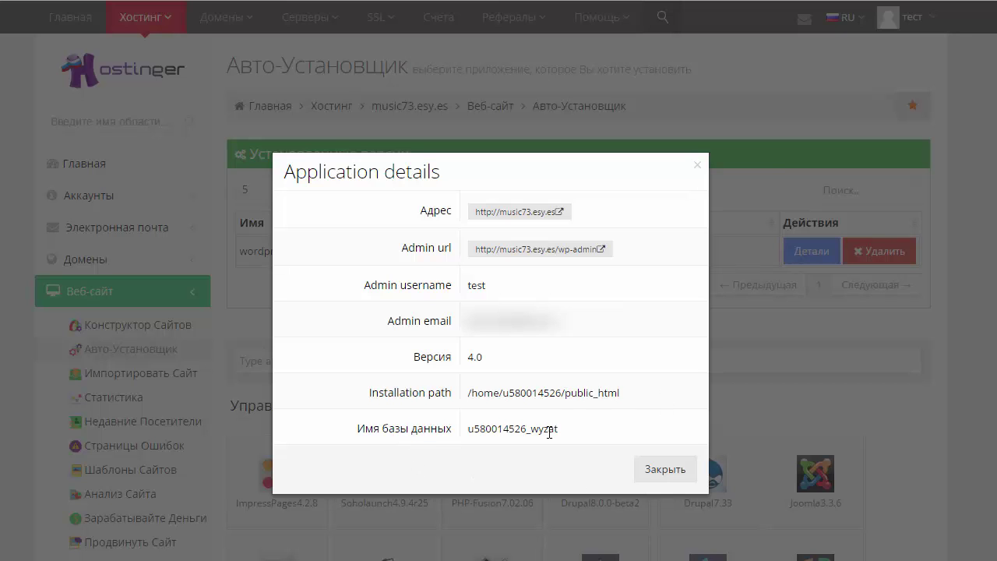
Visit the new site music73.esy.es, then its WordPress admin URL.
click(509, 214)
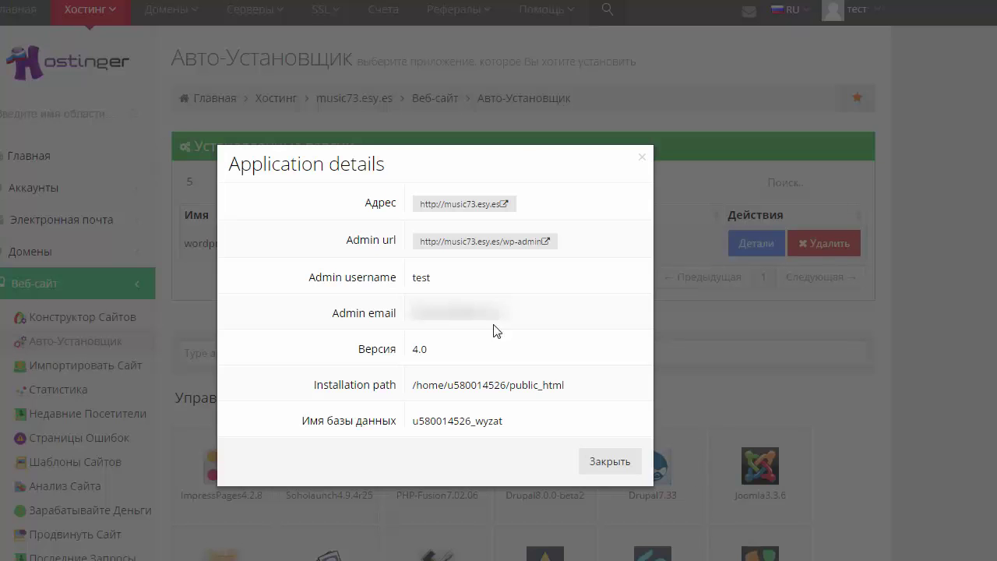
click(482, 243)
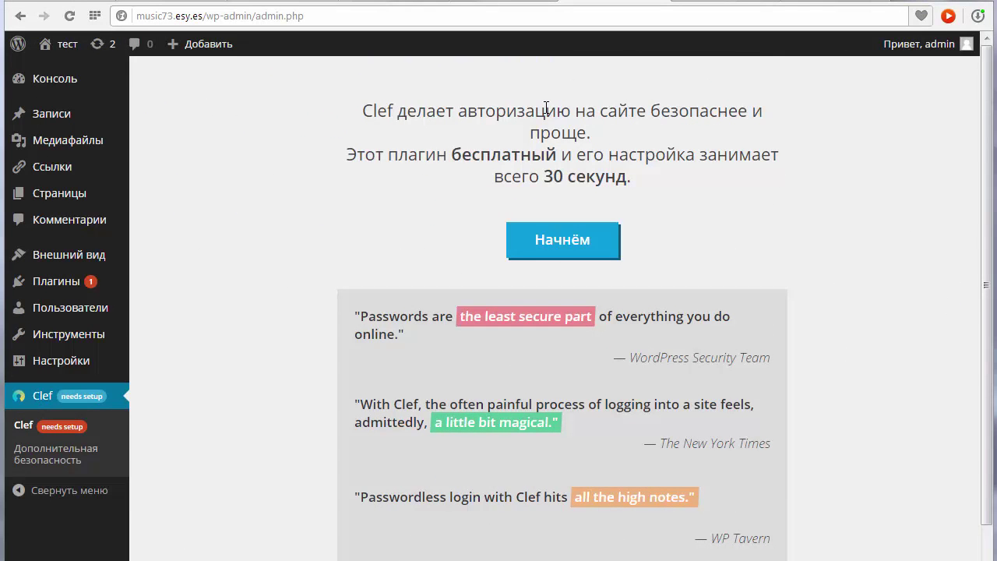
Go to the Консоль page with At a Glance, Activity and Quick Draft panels.
click(55, 79)
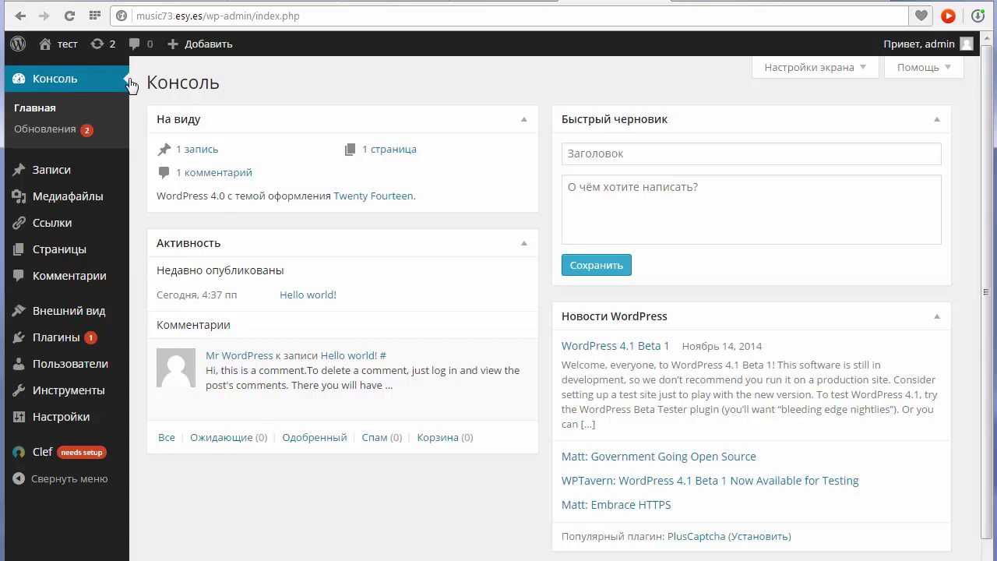
mouse_move(82, 388)
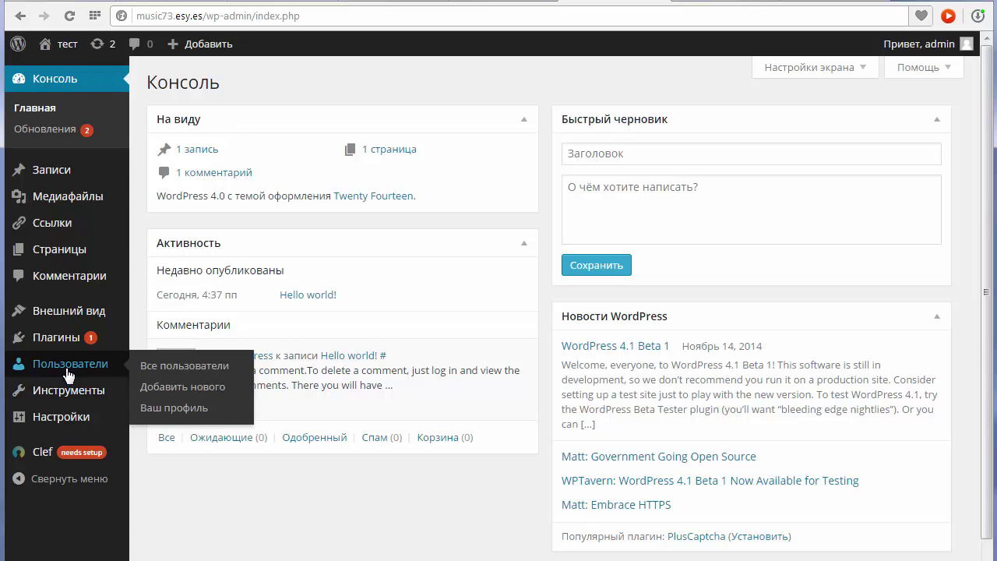
Open General Settings and review the site title and description 'тест'.
click(61, 422)
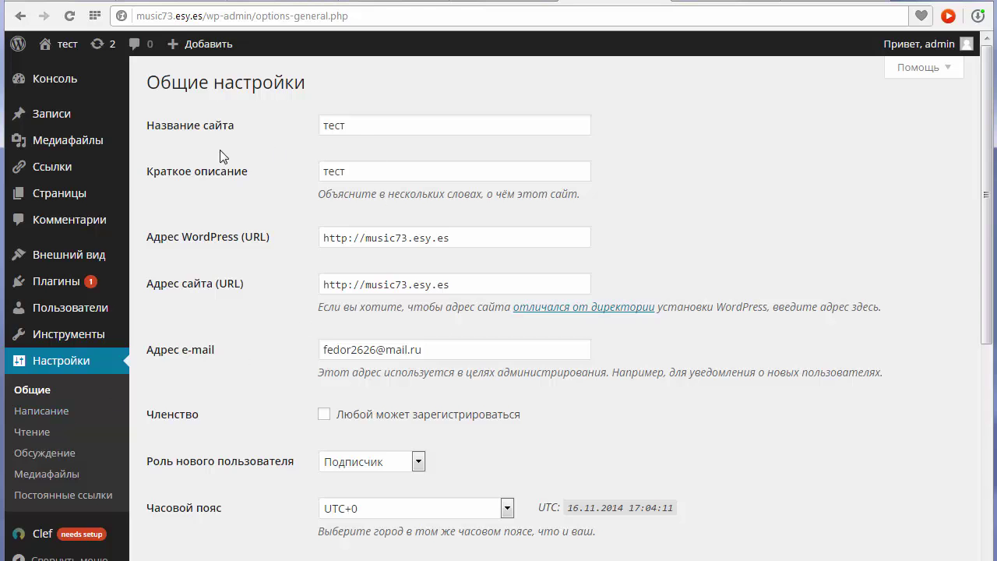
double_click(364, 125)
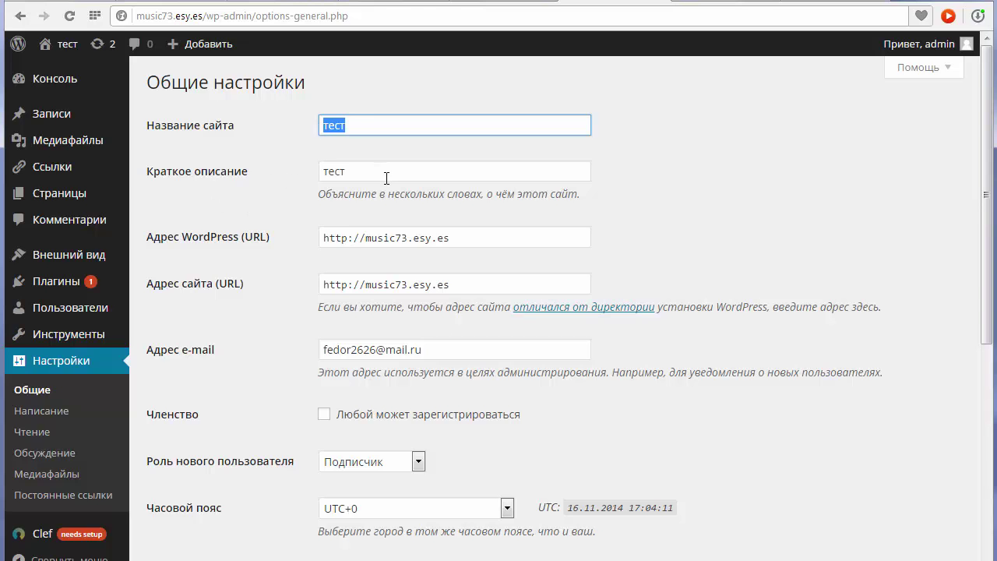
double_click(338, 171)
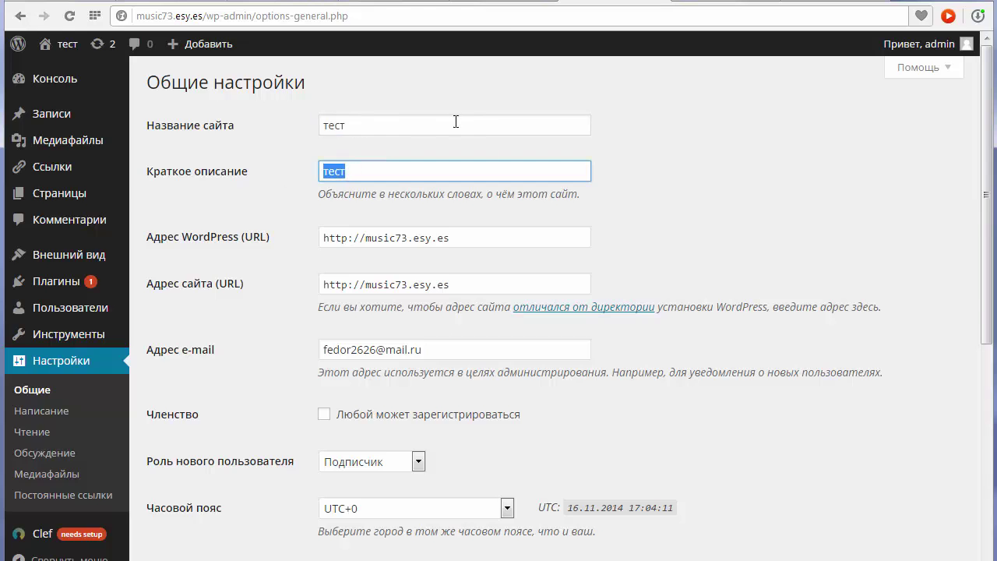
double_click(490, 126)
click(362, 126)
double_click(430, 127)
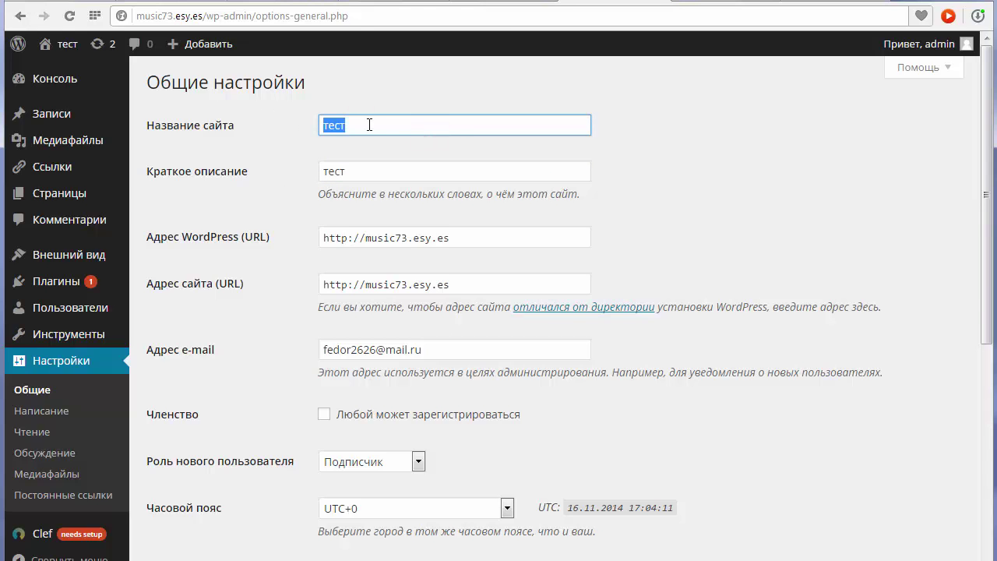
click(367, 167)
double_click(367, 167)
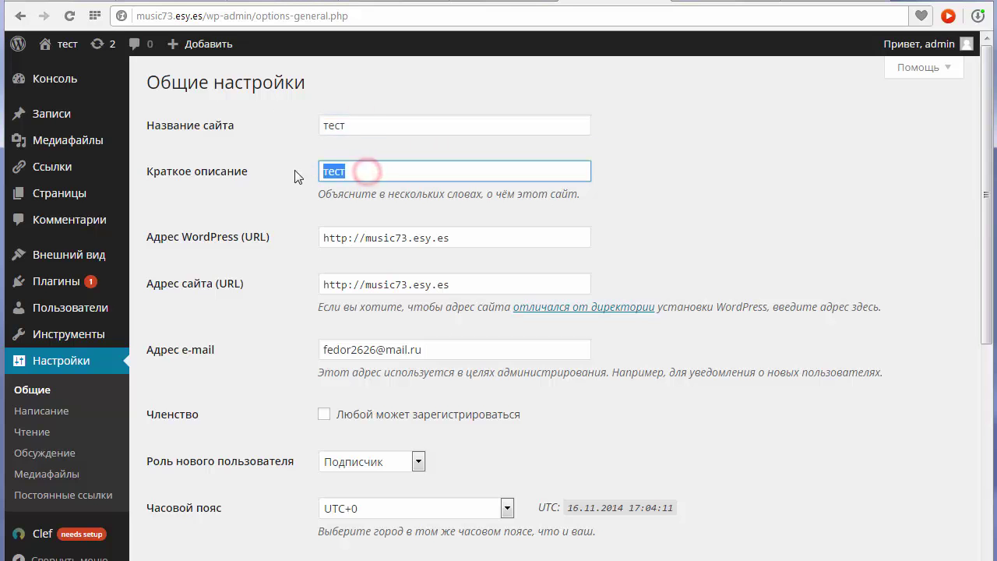
Enable Членство so that anyone can register.
scroll(245, 180, down, 1)
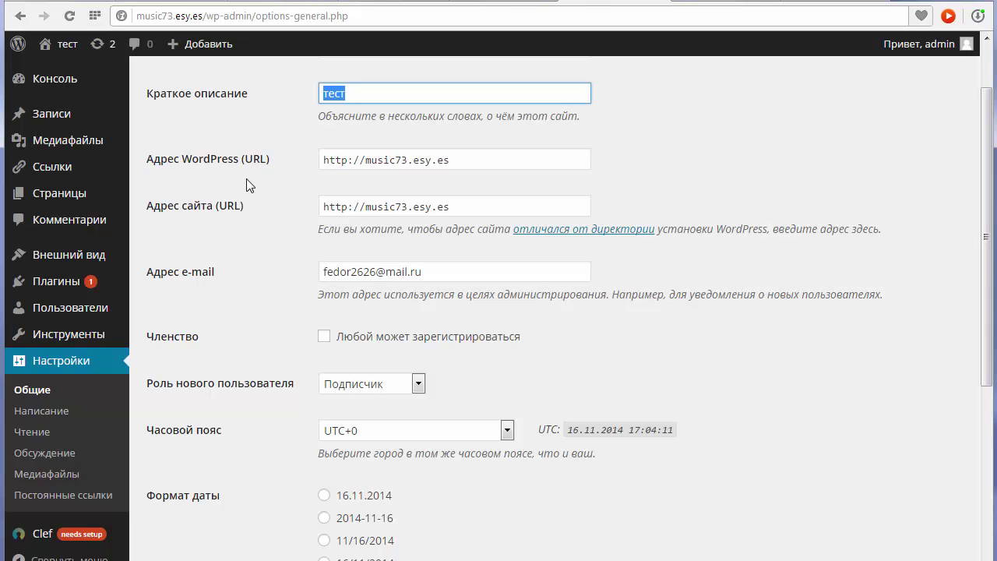
scroll(331, 199, down, 1)
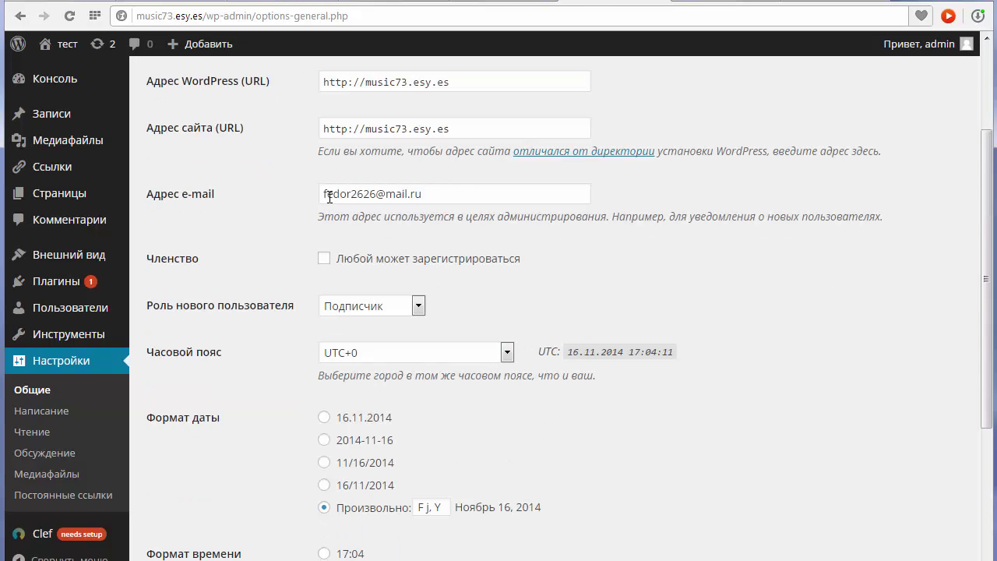
scroll(261, 180, down, 2)
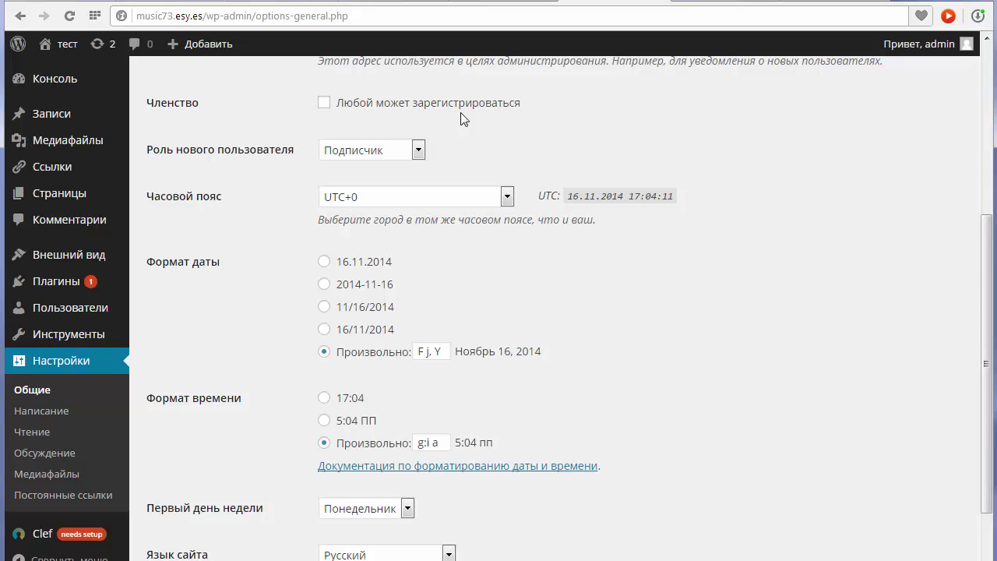
click(324, 104)
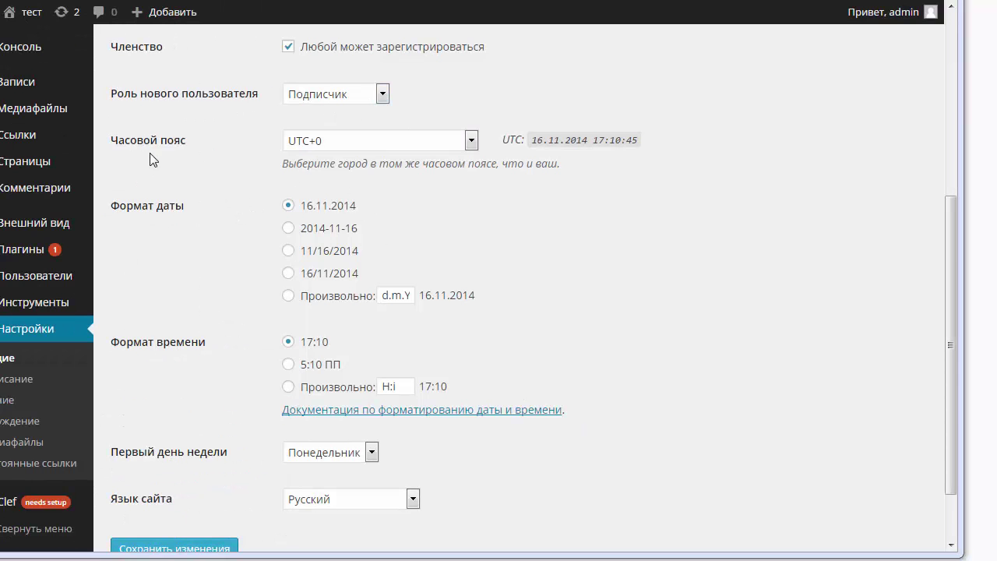
Set time zone Москва, date format 16.11.2014 and time format 17:10, then save.
click(470, 141)
scroll(445, 218, down, 8)
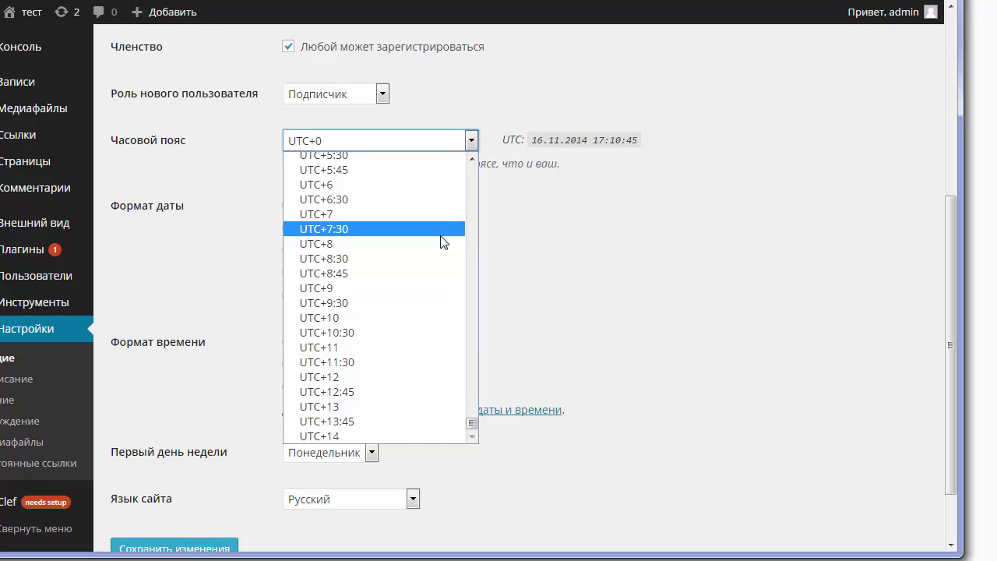
scroll(445, 234, up, 10)
click(328, 250)
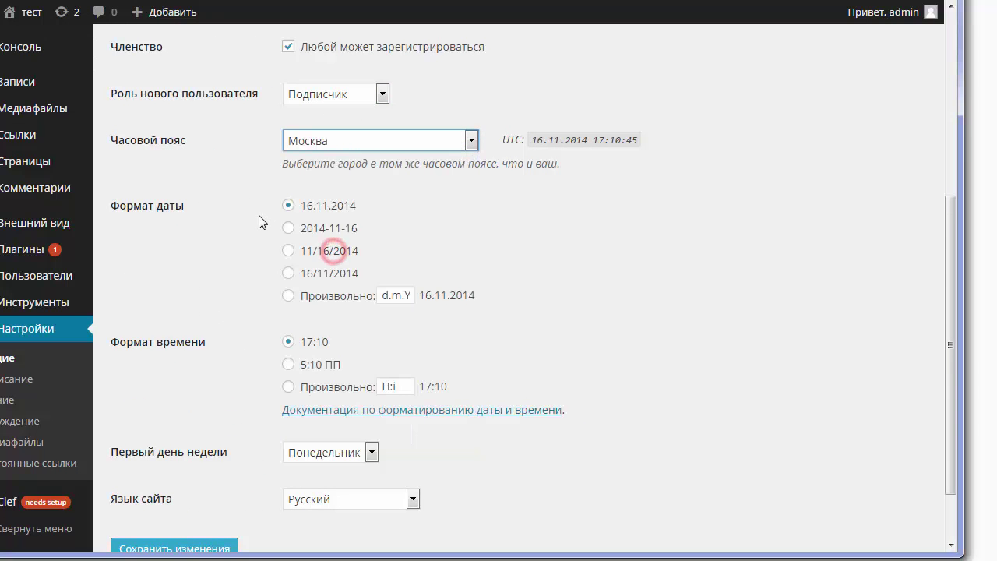
click(288, 207)
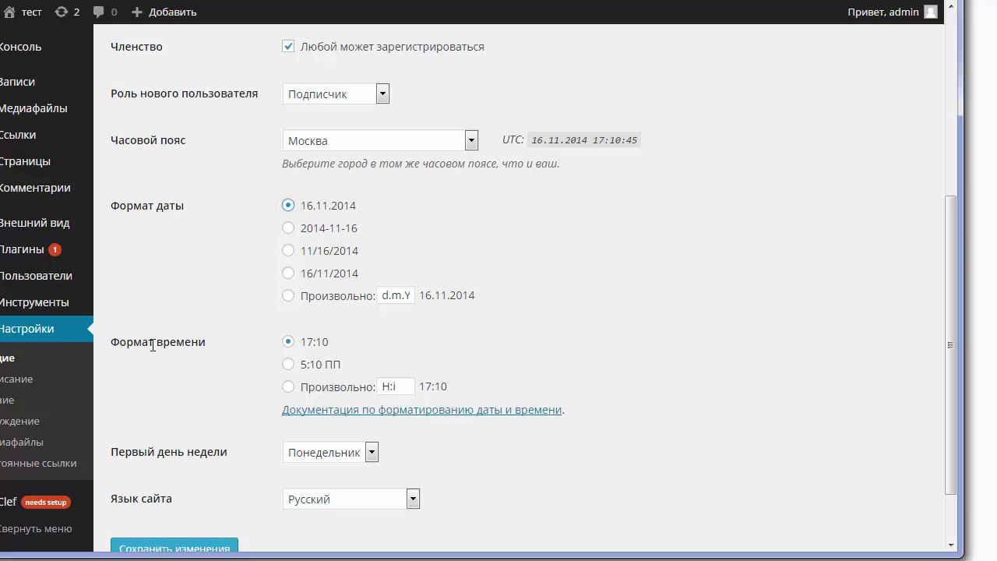
click(289, 342)
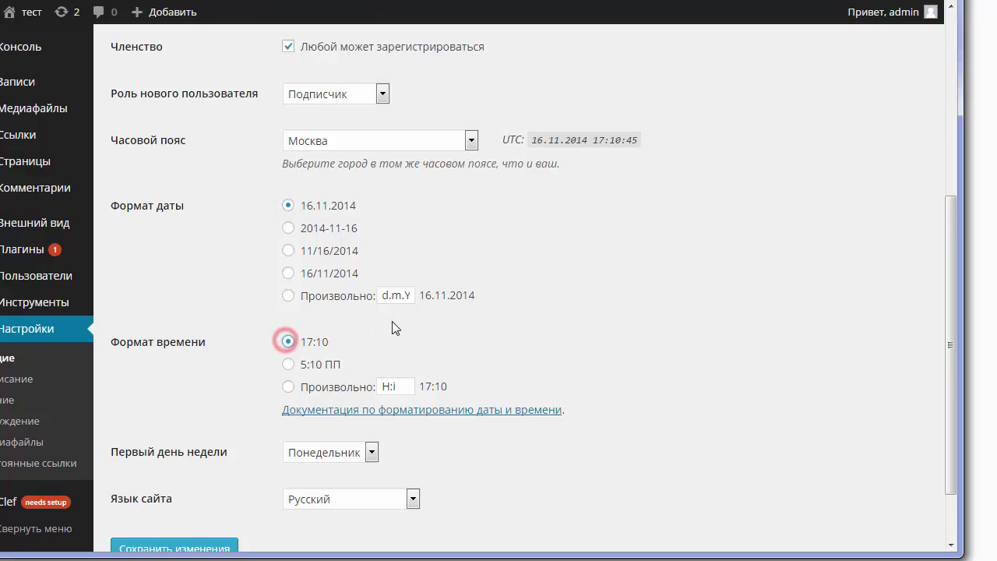
scroll(394, 329, down, 2)
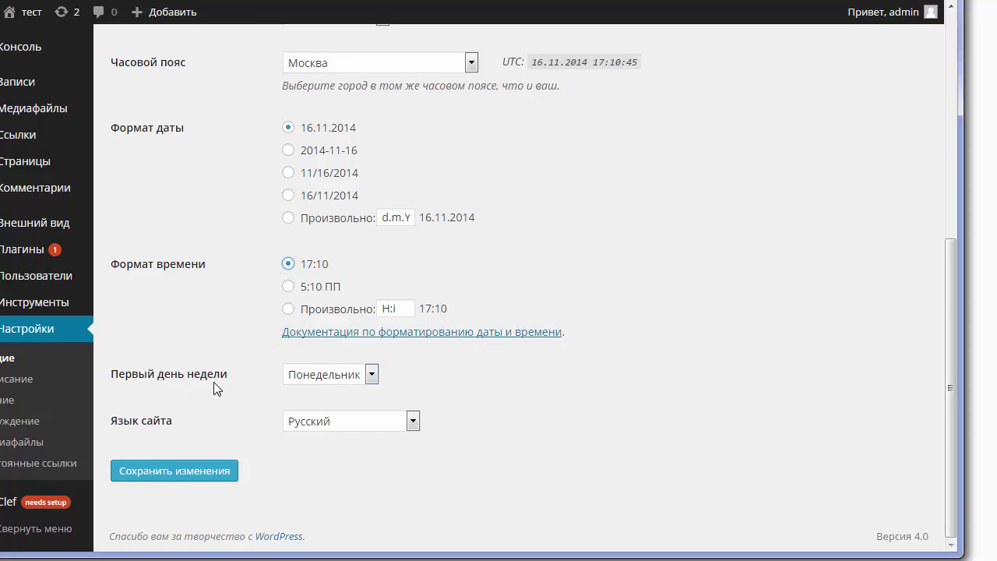
click(176, 472)
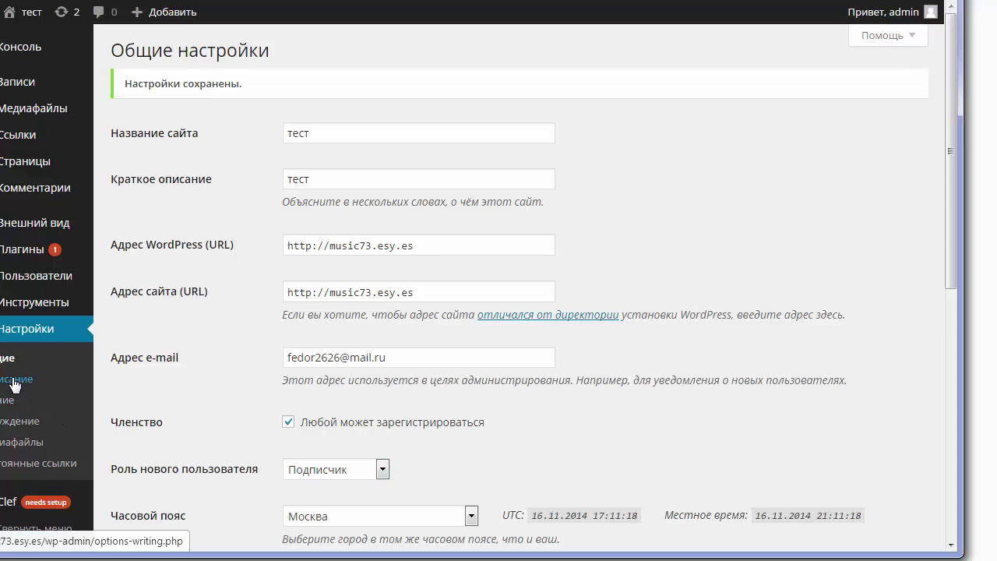
Save the Writing settings, keeping Стандартный post format and Blogroll link category.
click(31, 382)
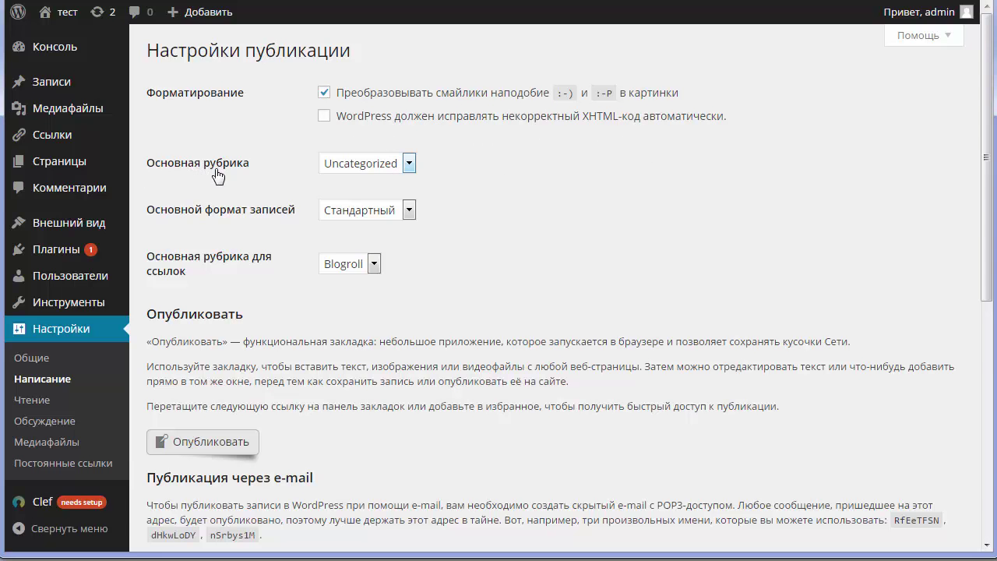
drag(987, 204, 994, 288)
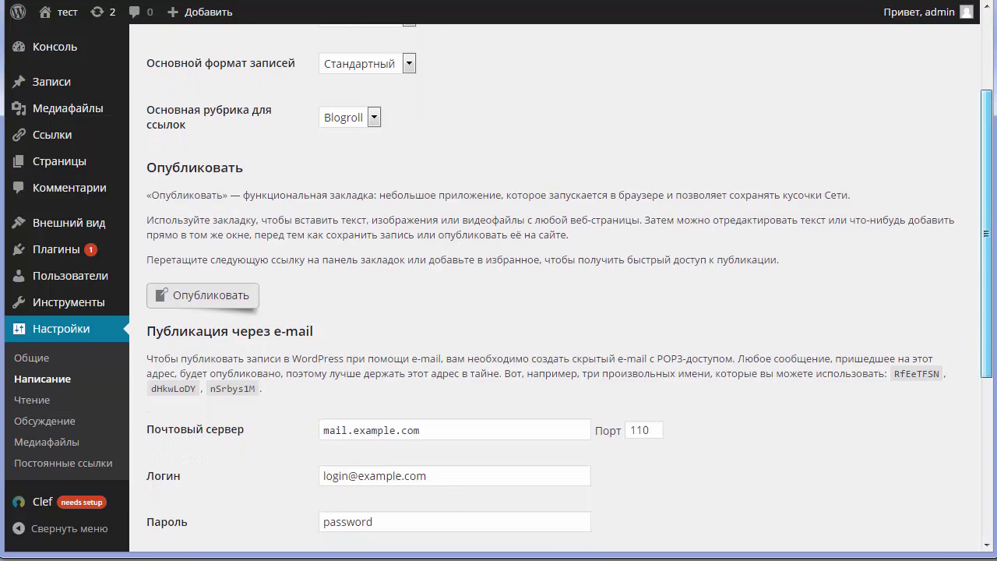
click(409, 64)
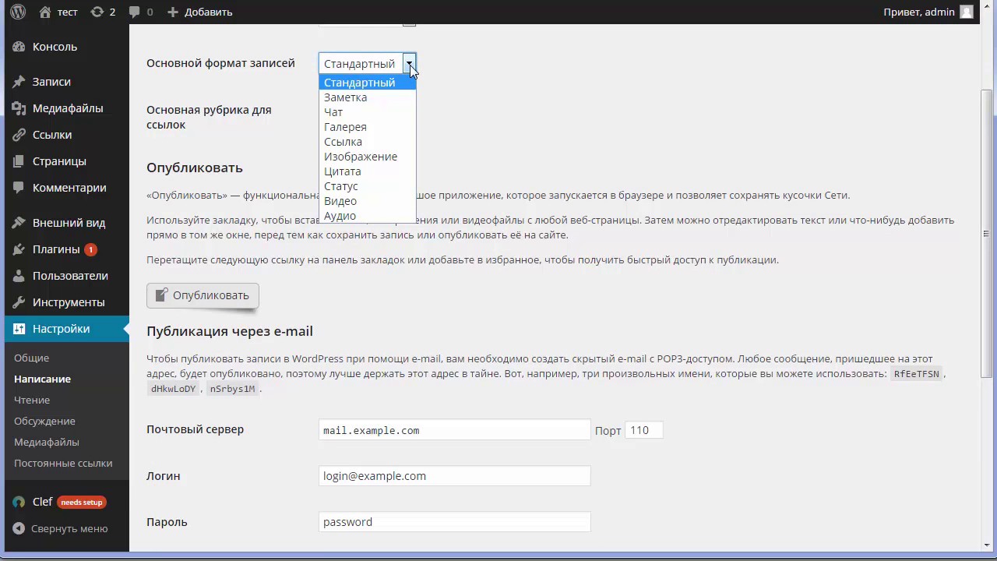
click(410, 64)
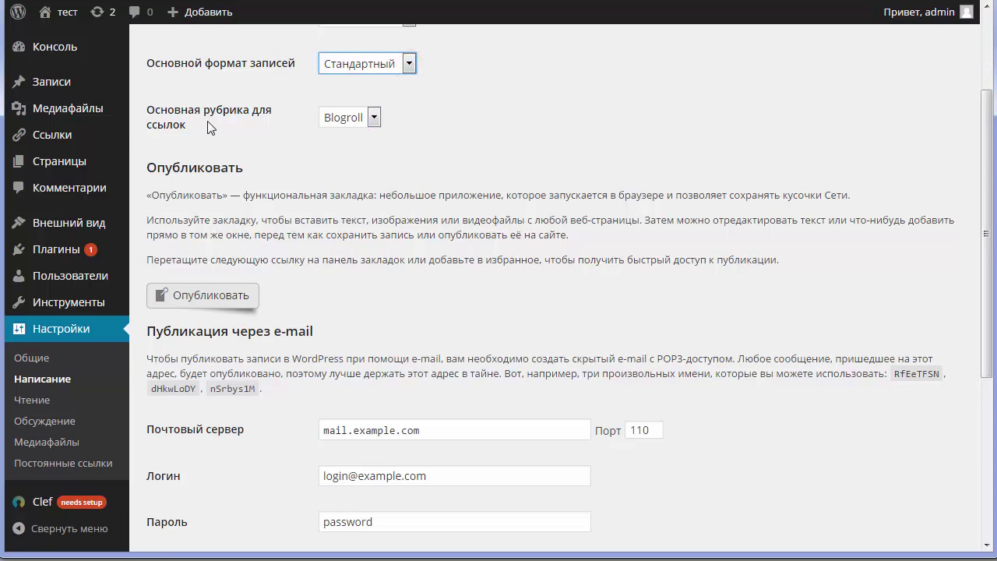
click(375, 116)
click(375, 117)
scroll(470, 147, down, 2)
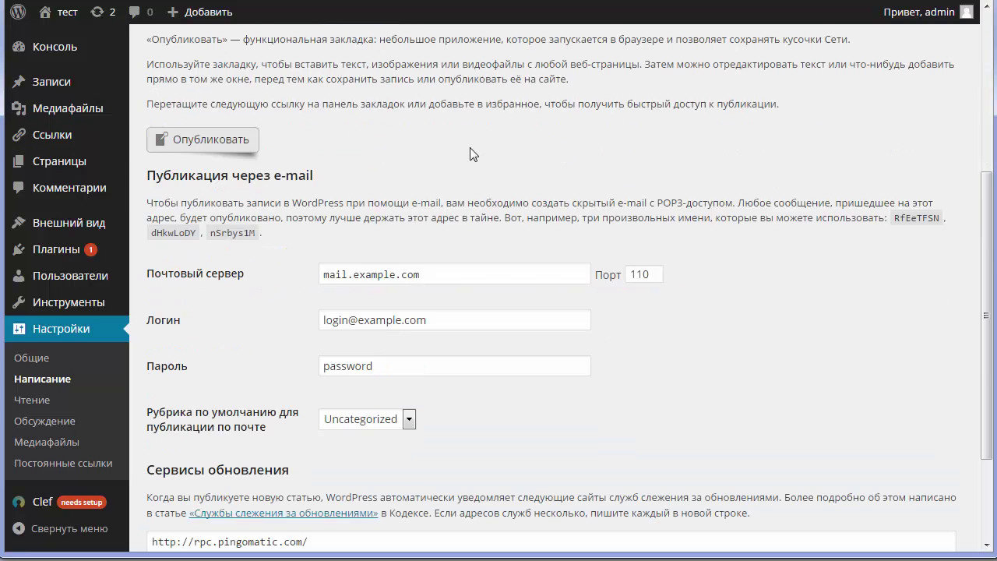
scroll(470, 147, down, 3)
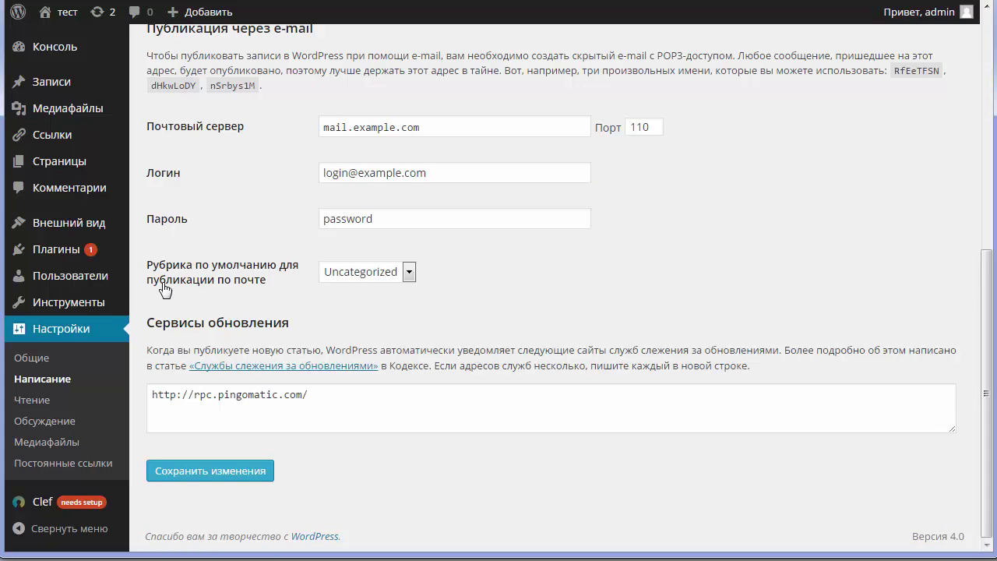
click(237, 474)
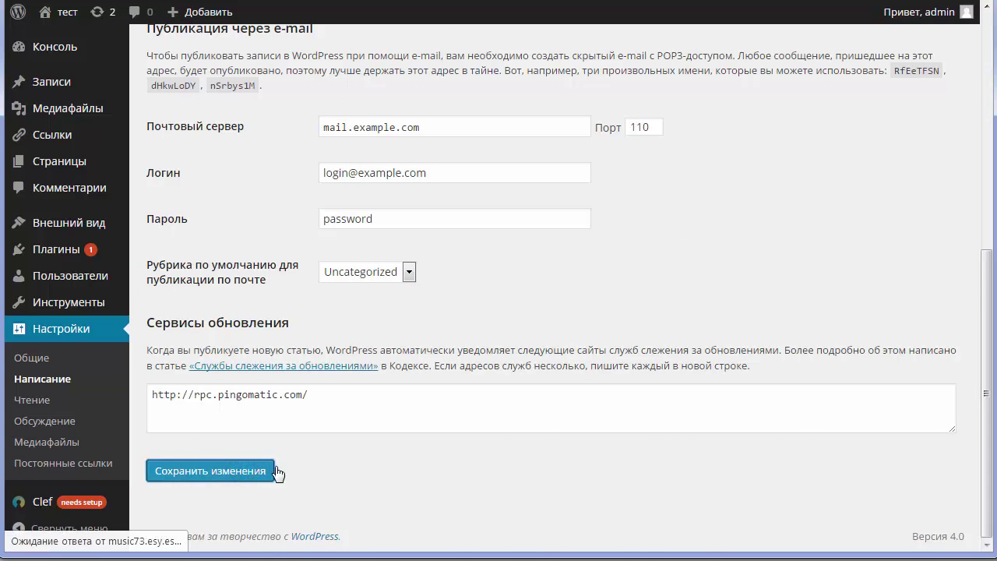
scroll(323, 394, down, 10)
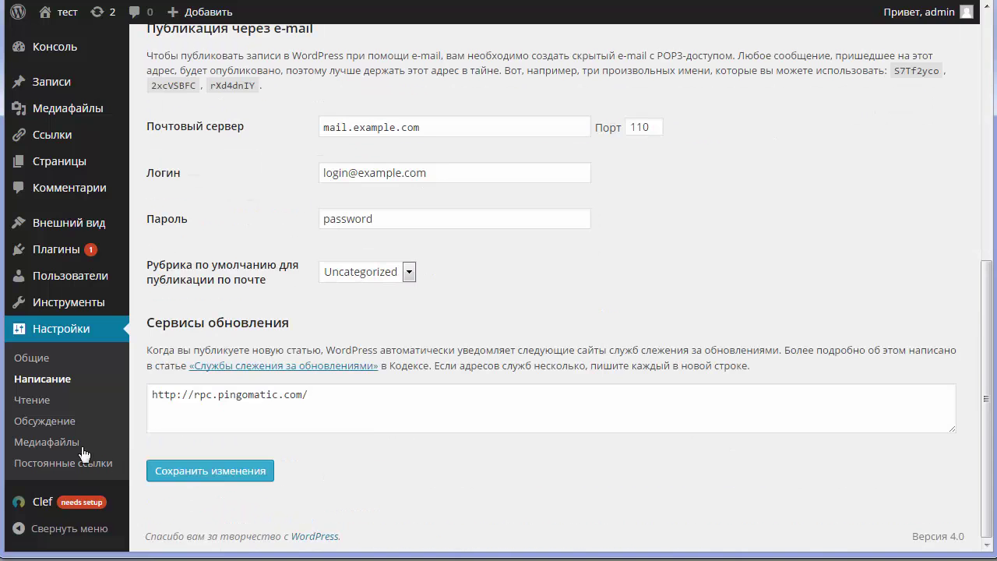
Set Reading to 12 posts per page with Анонс feeds, save, and go to Обсуждение.
click(31, 406)
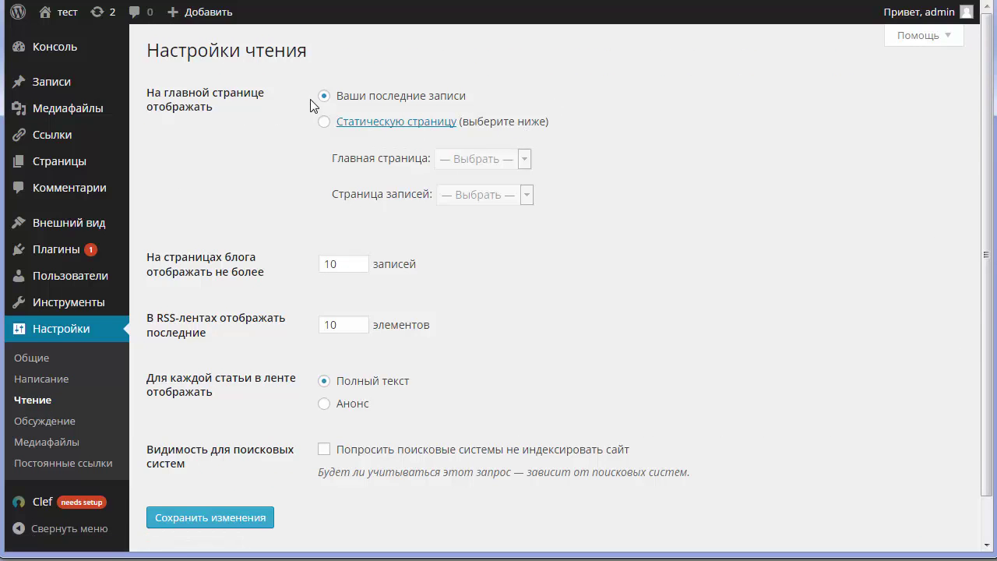
scroll(543, 145, down, 1)
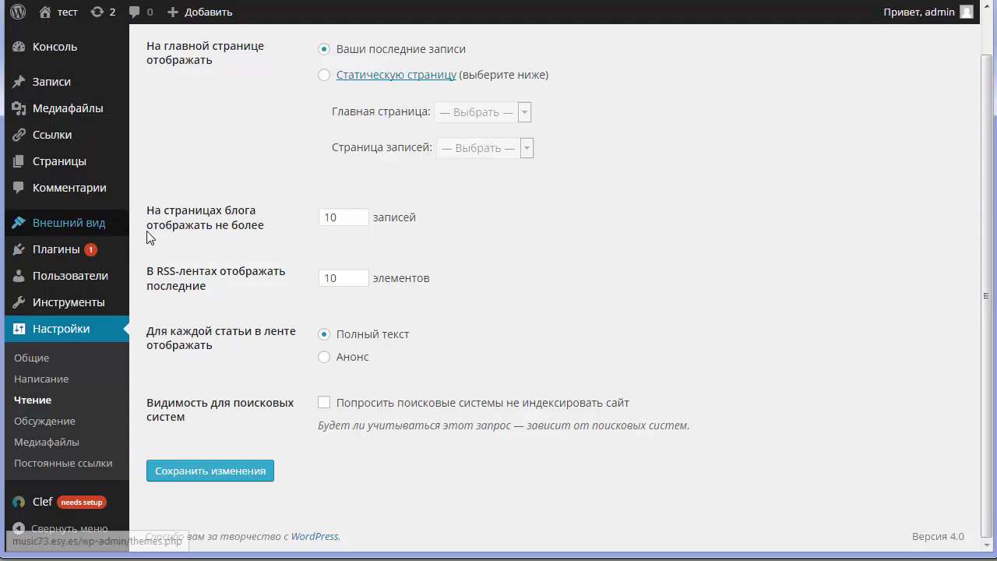
click(336, 218)
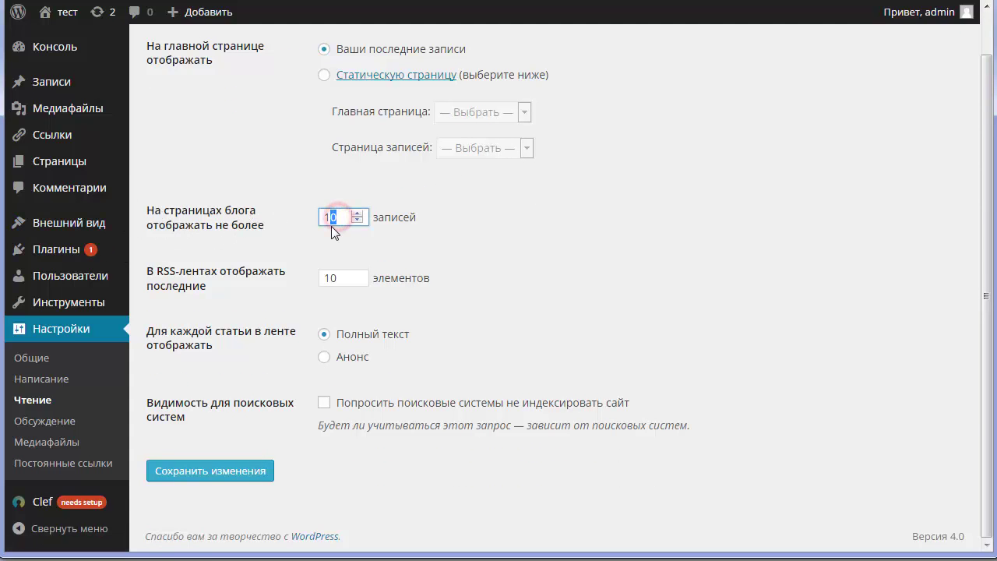
text(2)
click(443, 243)
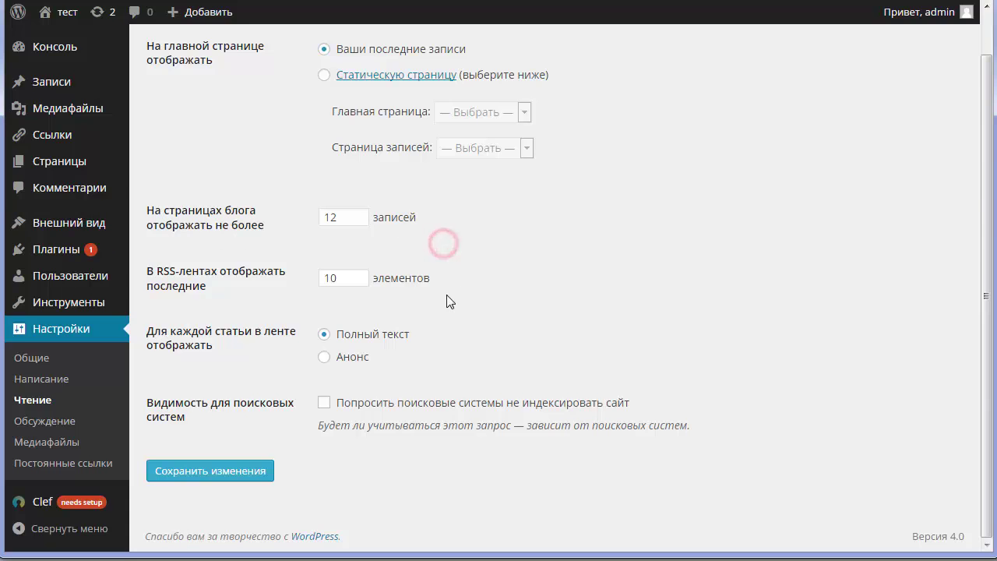
click(324, 357)
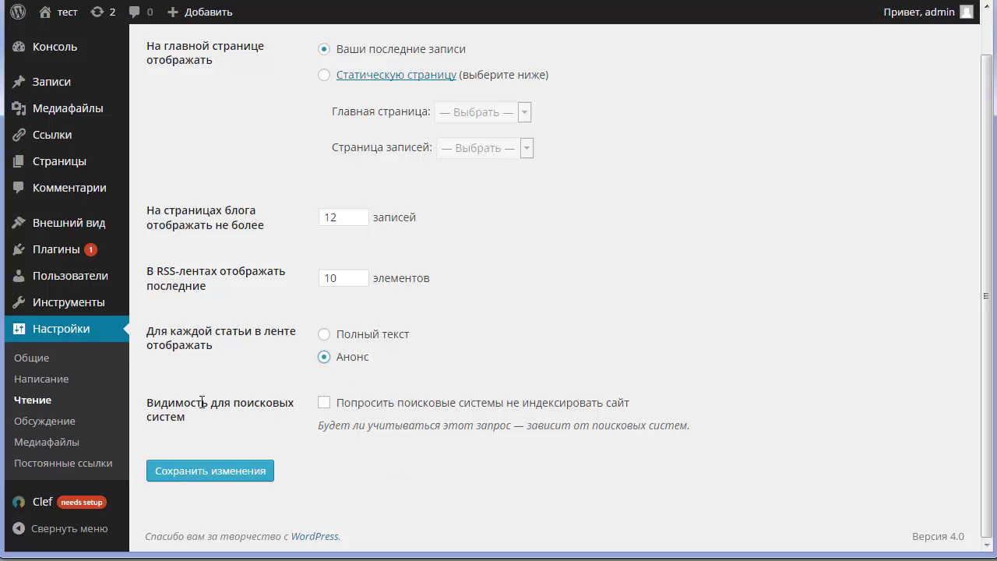
click(182, 469)
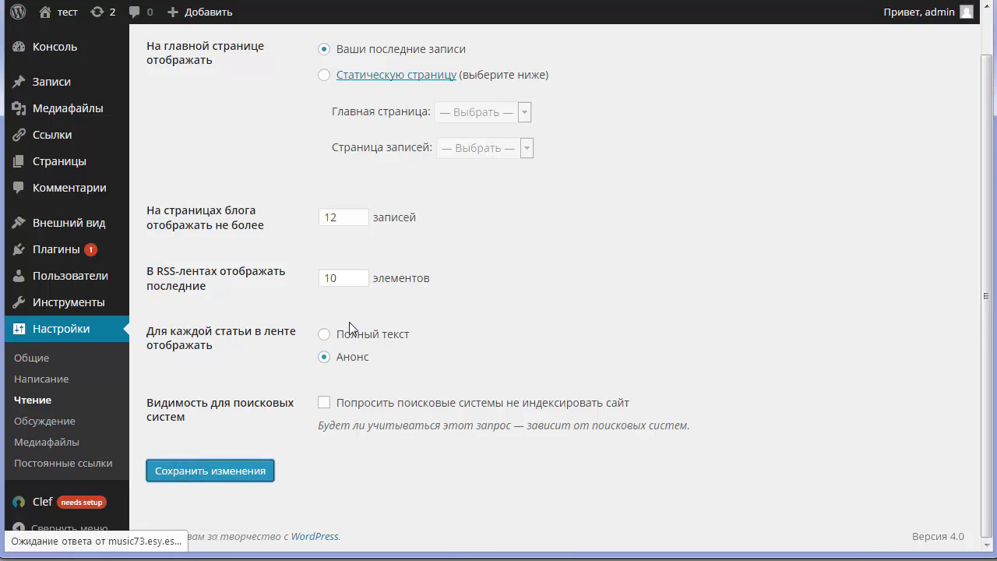
click(39, 429)
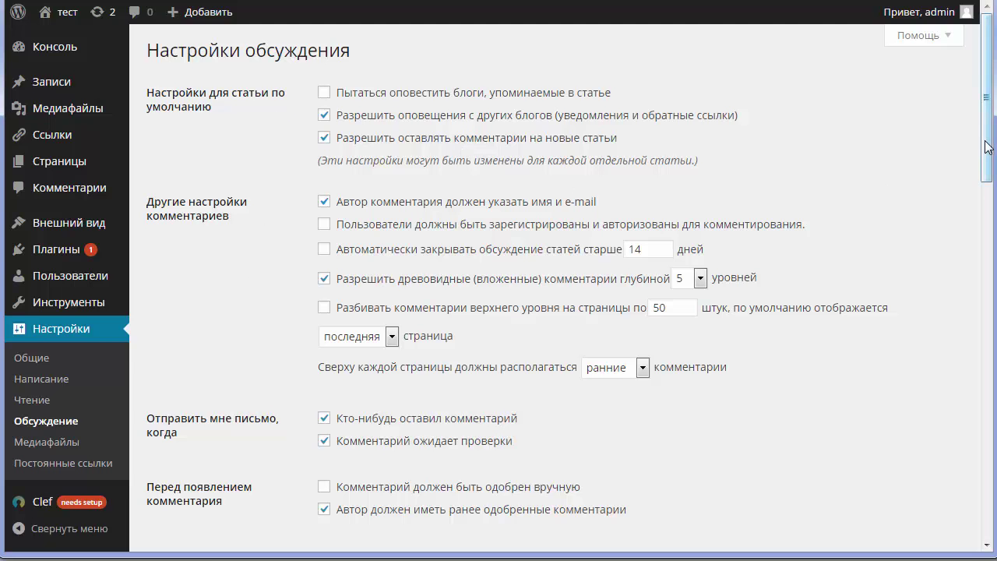
Scroll through Discussion settings unchanged, then go to Медиафайлы with 150×150, 300×300, 1024×1024 sizes.
drag(988, 146, 992, 182)
scroll(992, 182, up, 2)
scroll(340, 208, down, 2)
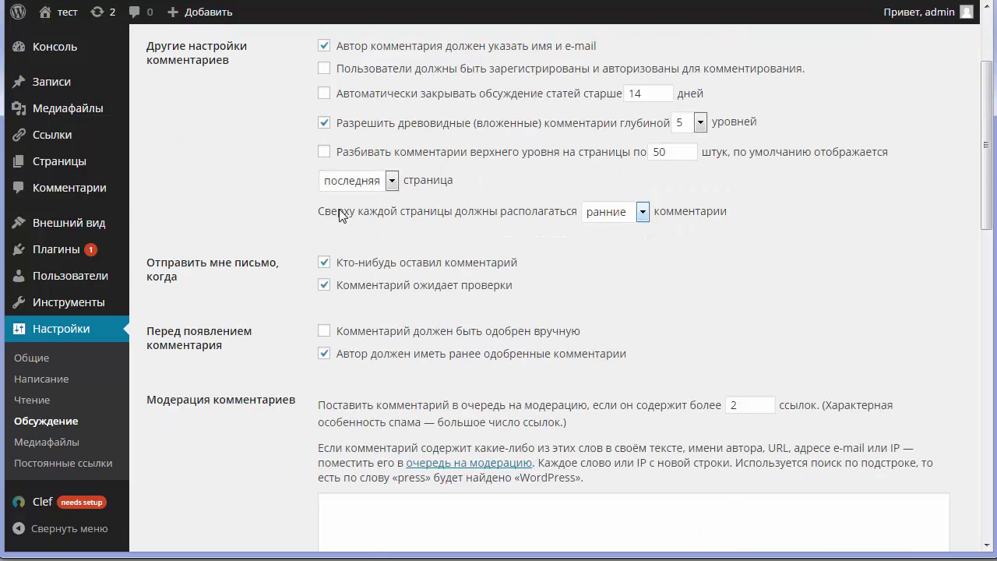
scroll(341, 217, down, 9)
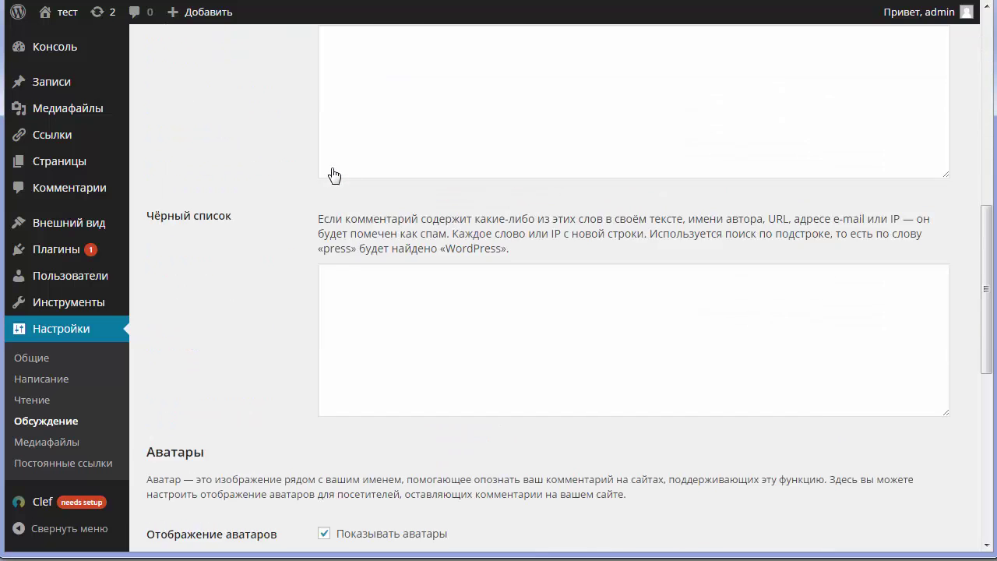
scroll(333, 169, down, 4)
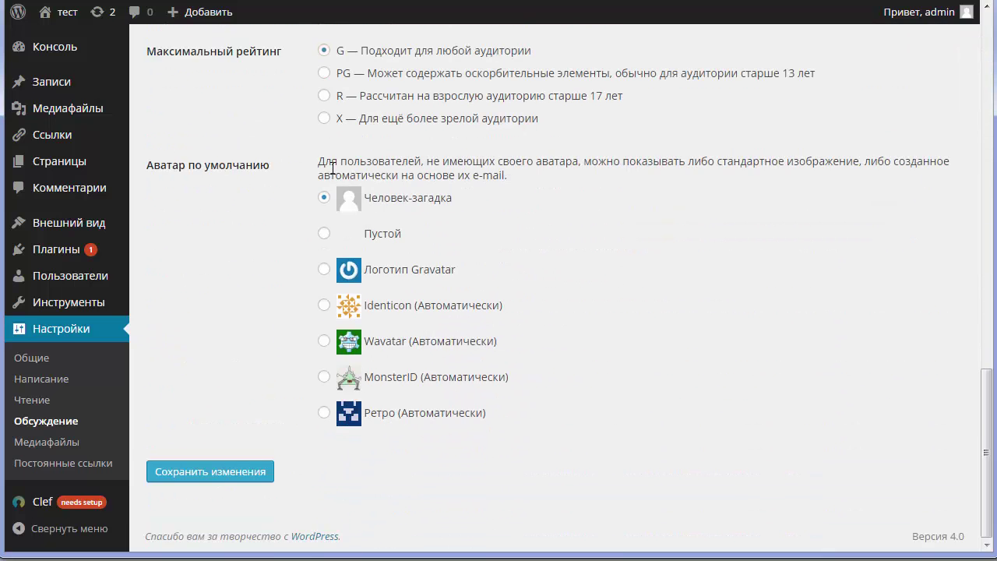
click(47, 443)
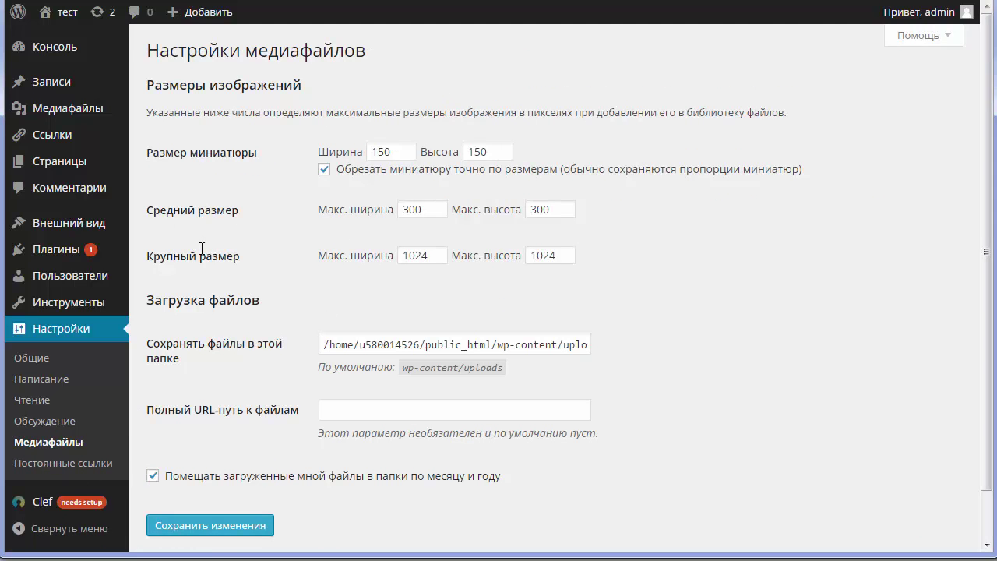
scroll(457, 205, down, 1)
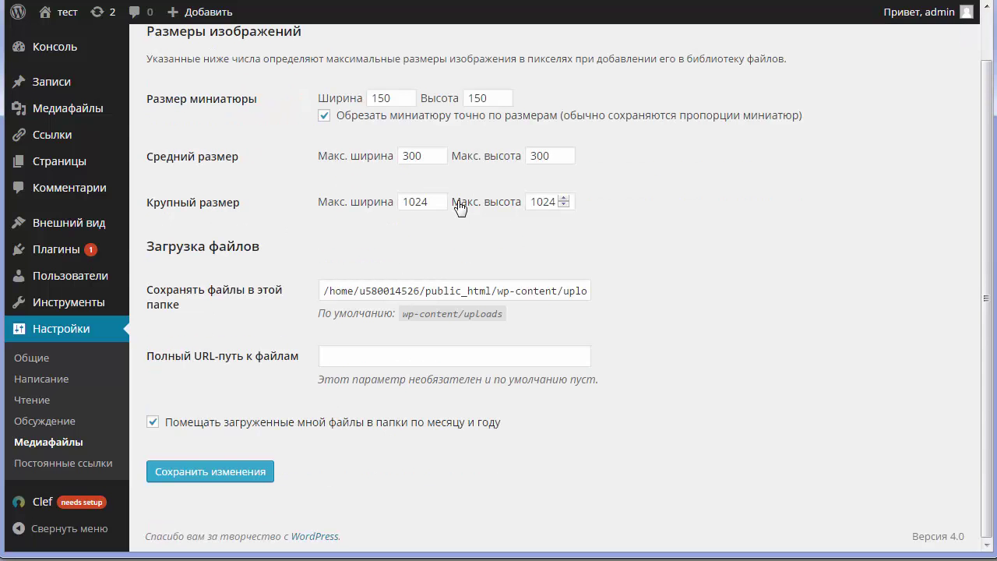
Open the Permalinks settings and choose the Произвольно (custom) structure option.
click(75, 466)
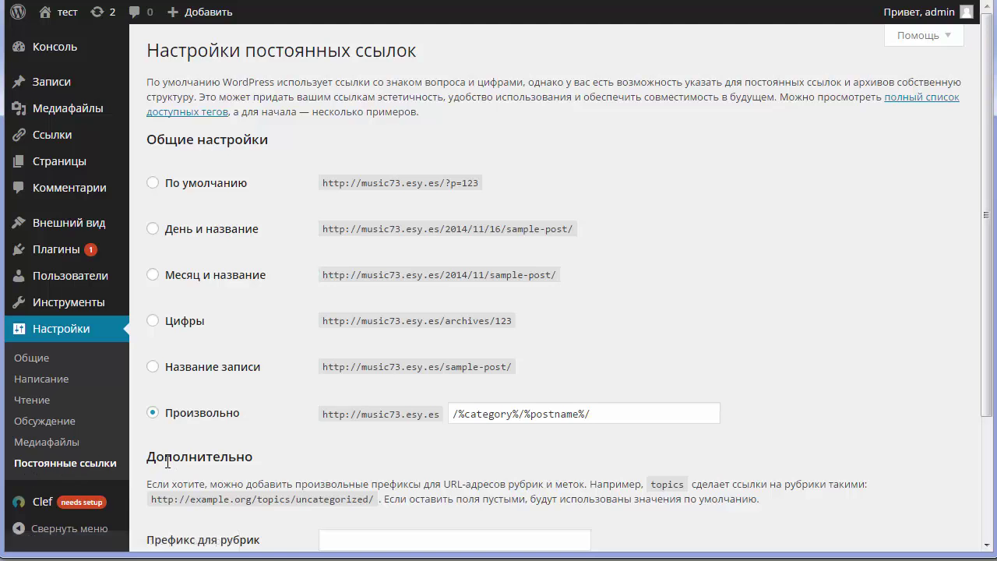
scroll(310, 358, down, 3)
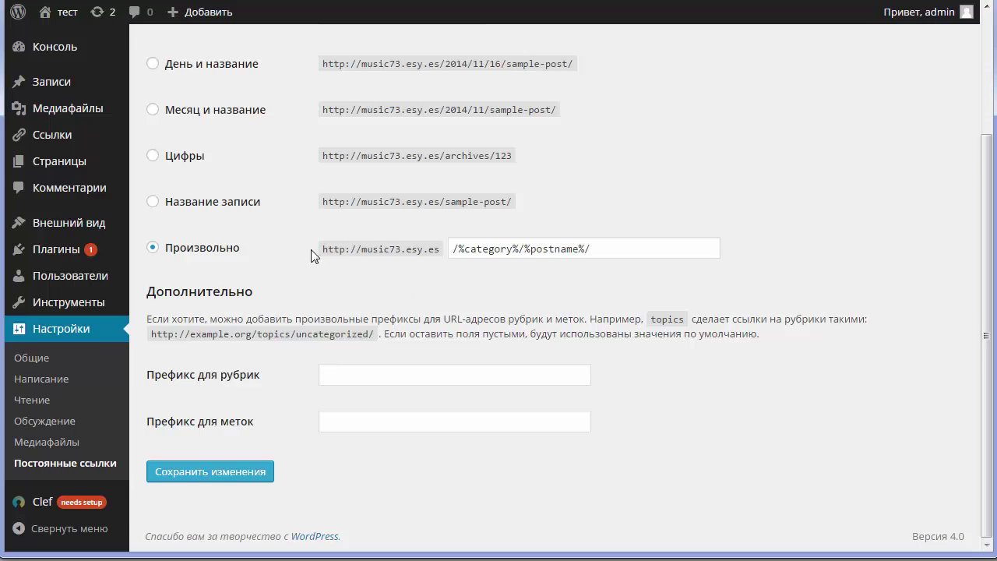
click(152, 249)
click(153, 250)
Replace /%category%/%postname%/ with /%postname%.html as the custom structure and save the changes.
drag(597, 248, 455, 248)
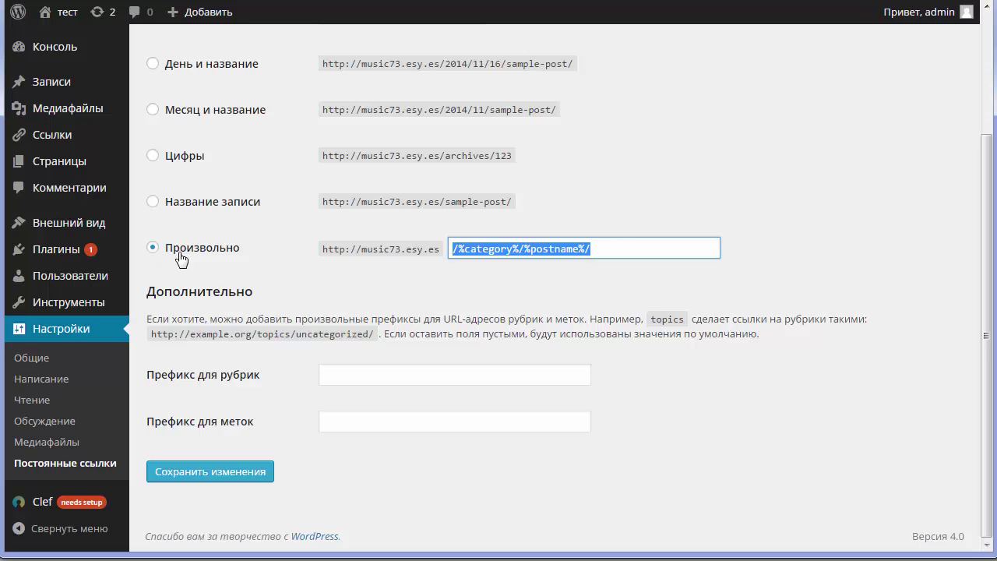
click(617, 250)
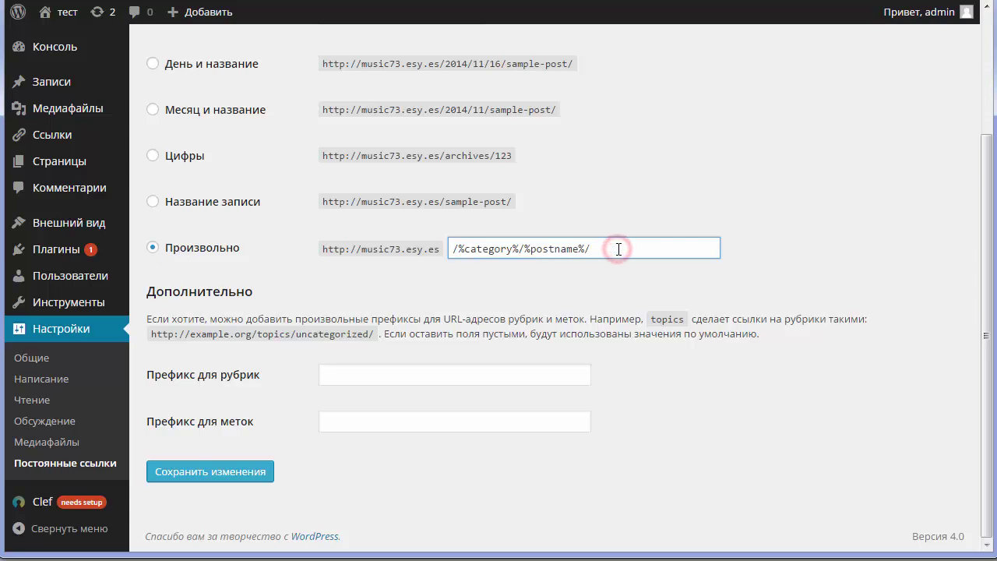
triple_click(641, 248)
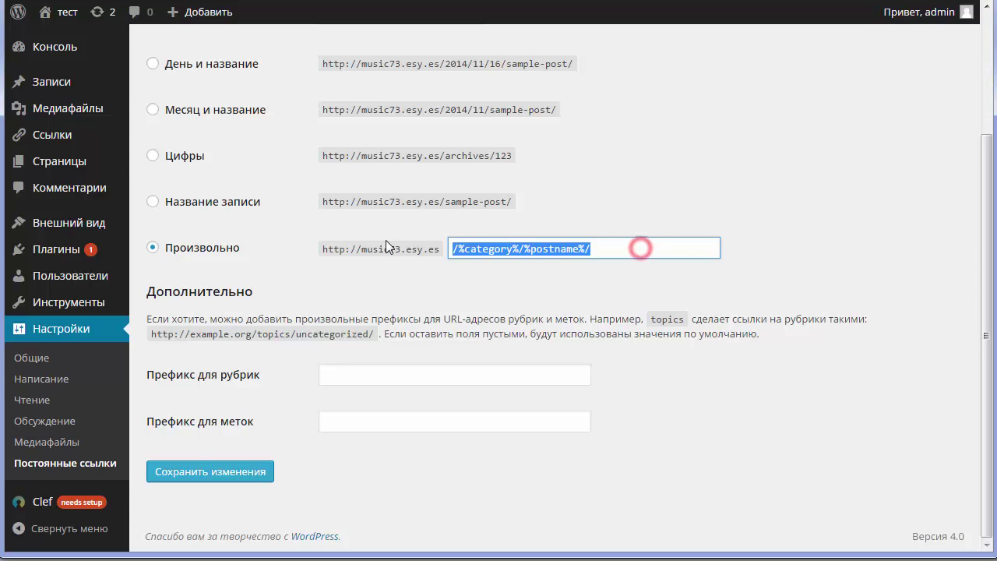
click(505, 247)
triple_click(628, 255)
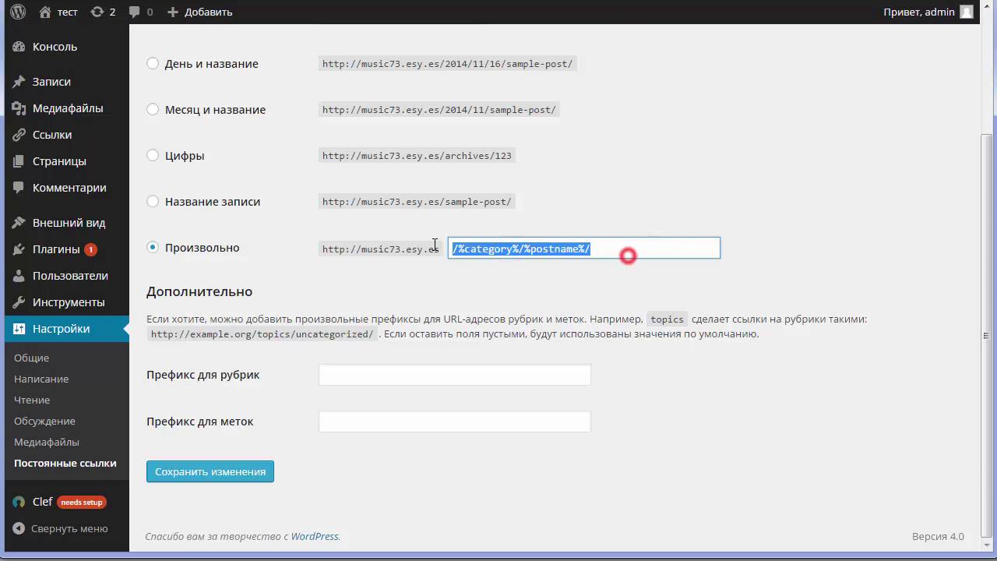
click(482, 250)
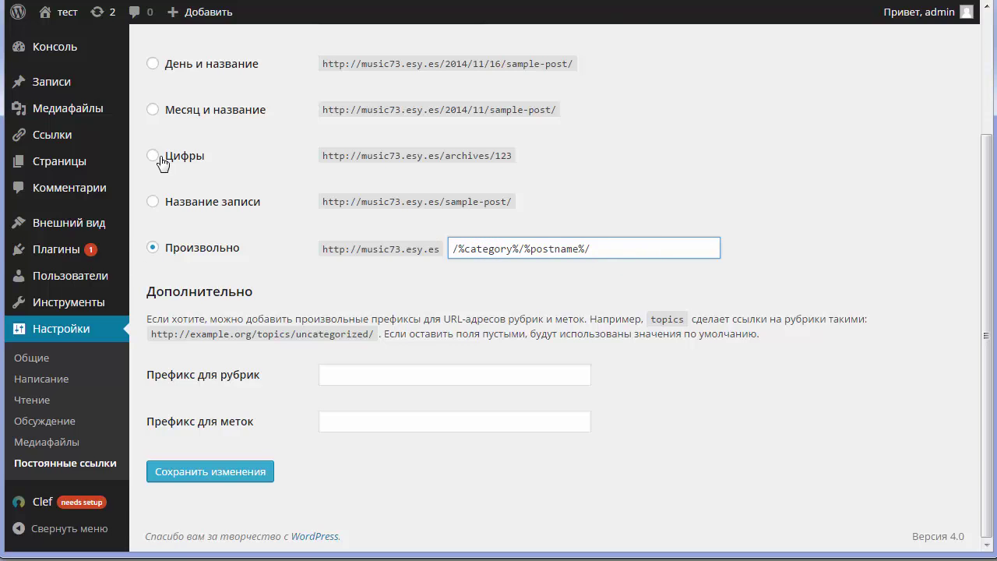
click(458, 248)
triple_click(625, 255)
click(485, 249)
triple_click(607, 250)
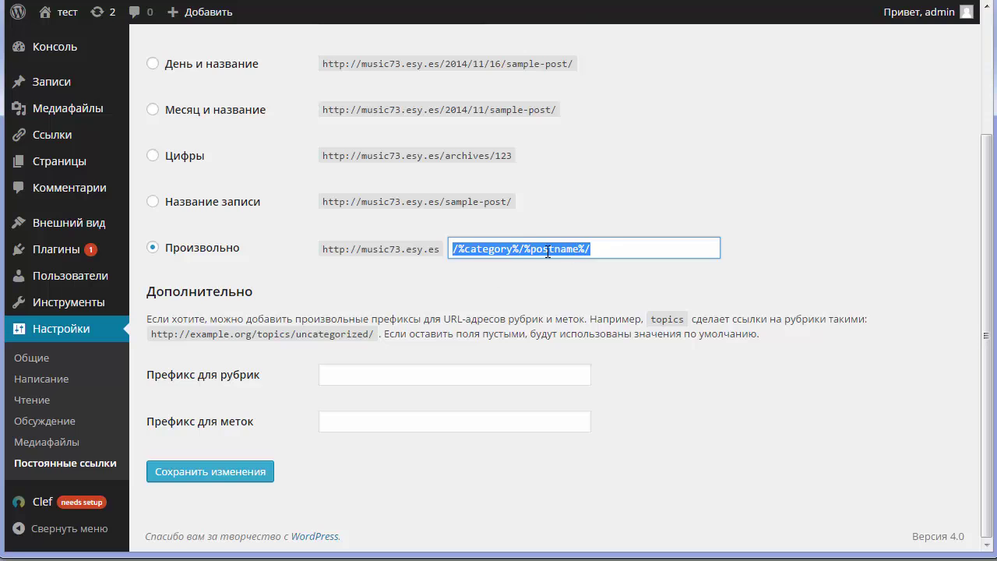
key(BackSpace)
text(/%postname%.html)
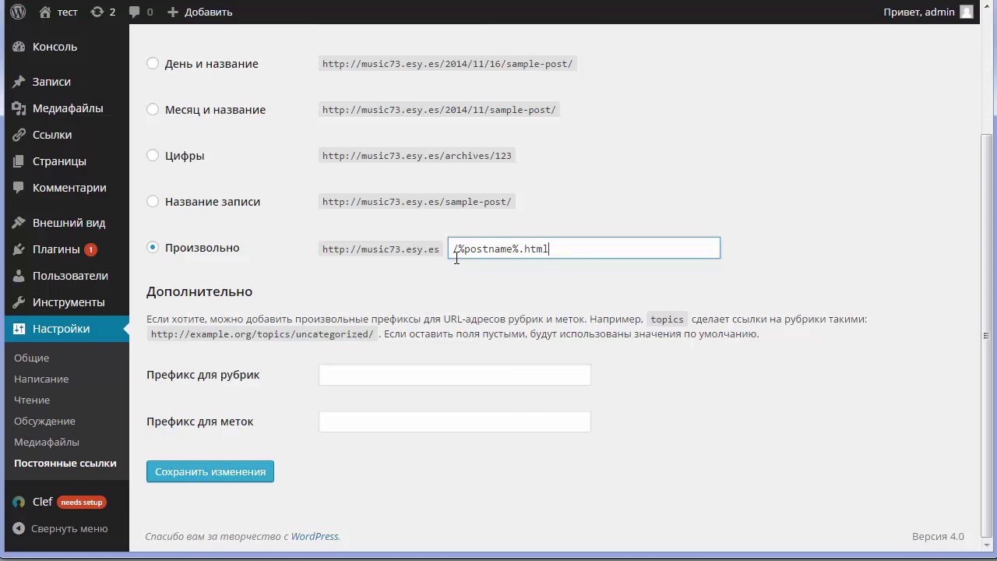
click(661, 249)
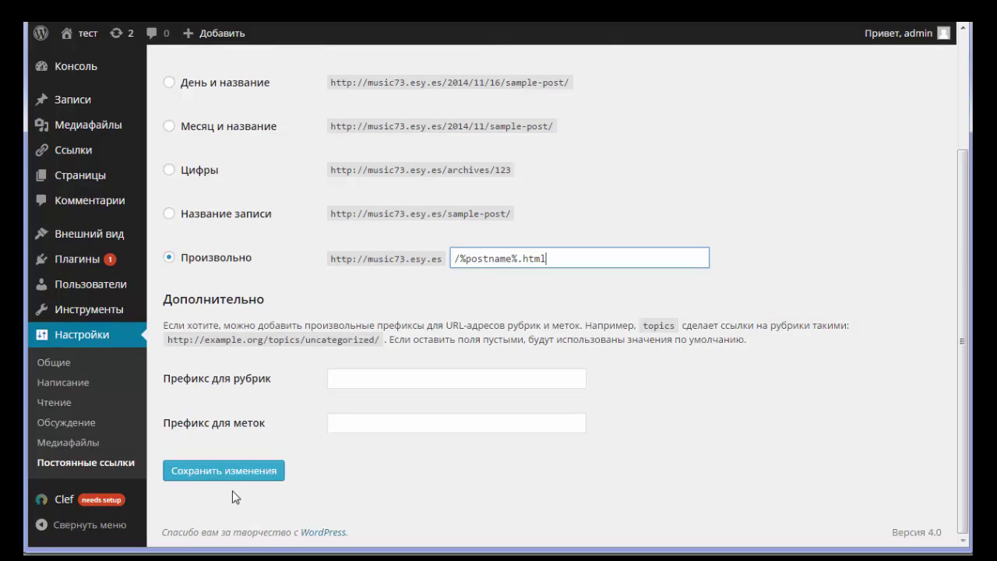
click(225, 473)
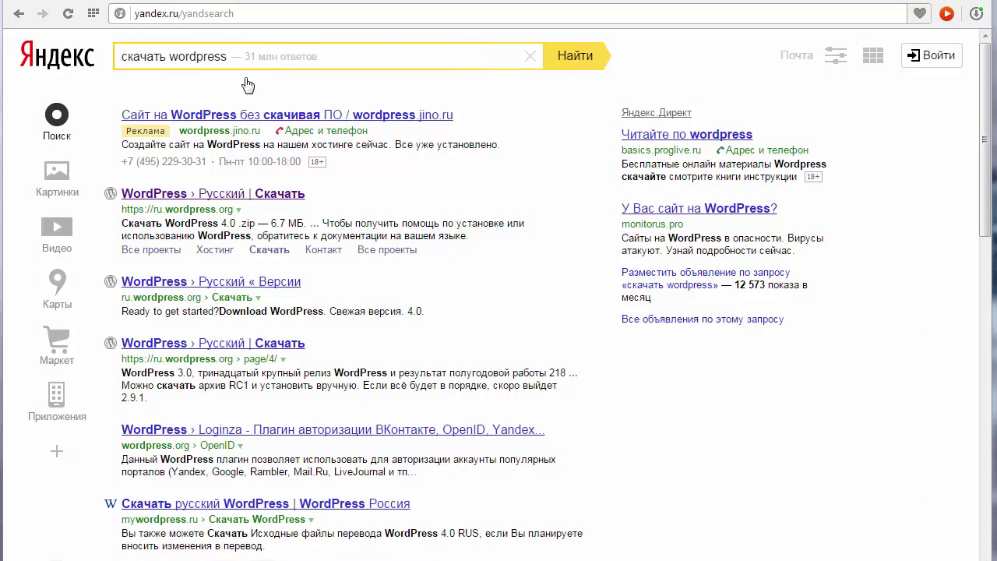
Rerun the Yandex search for 'скачать wordpress'.
click(244, 55)
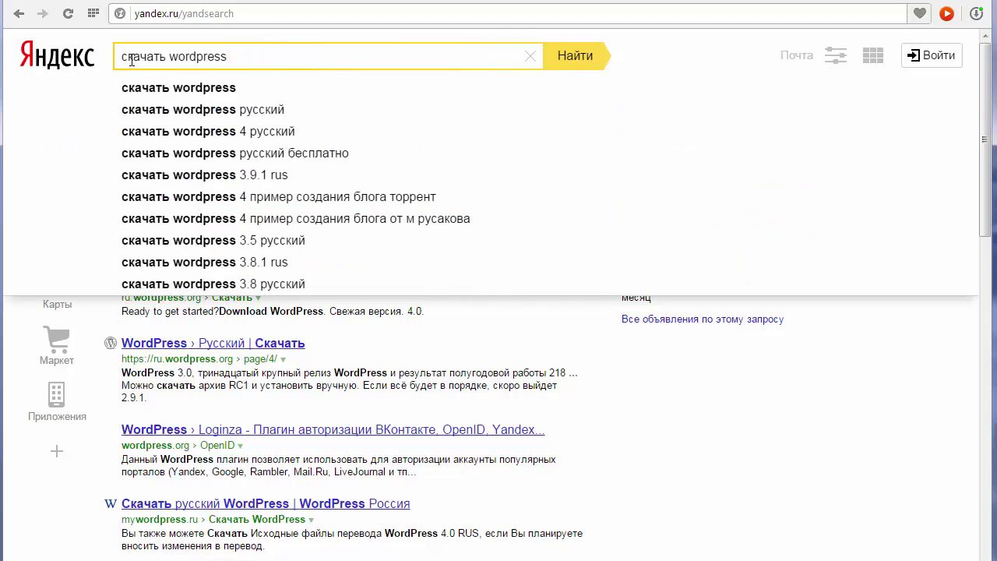
click(445, 60)
click(584, 60)
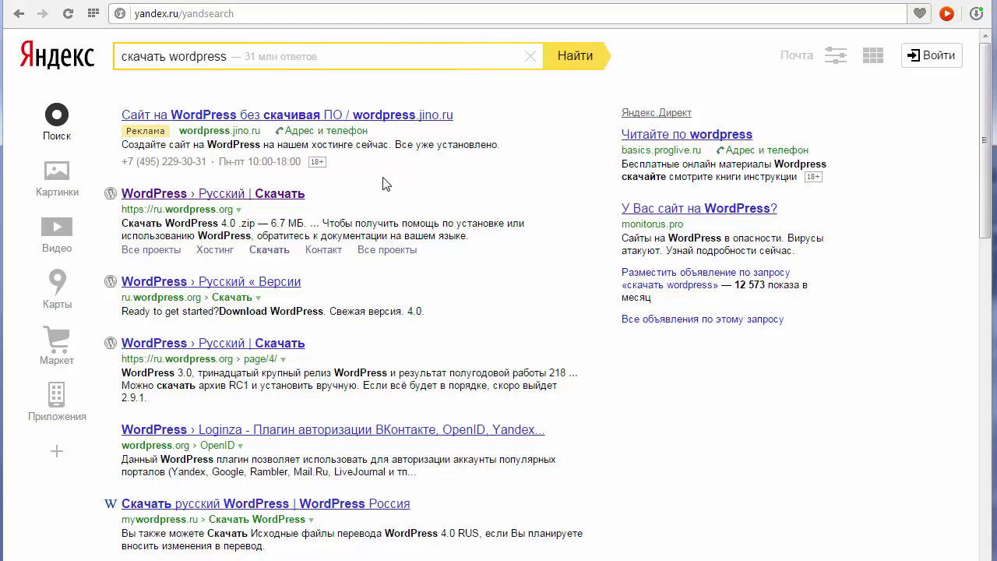
Open the ru.wordpress.org page and save the WordPress 4.0 .zip to the Desktop.
click(282, 195)
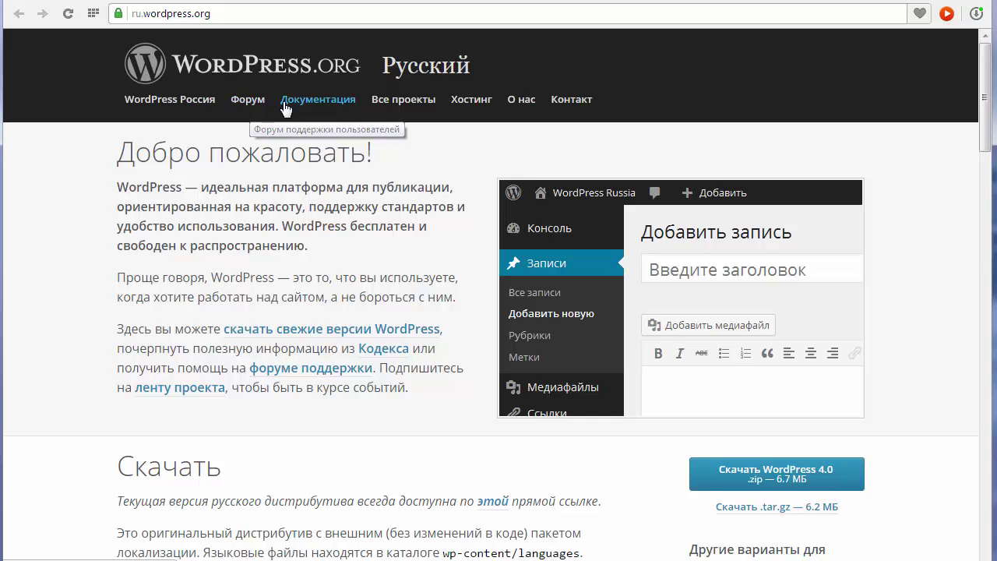
scroll(286, 208, down, 2)
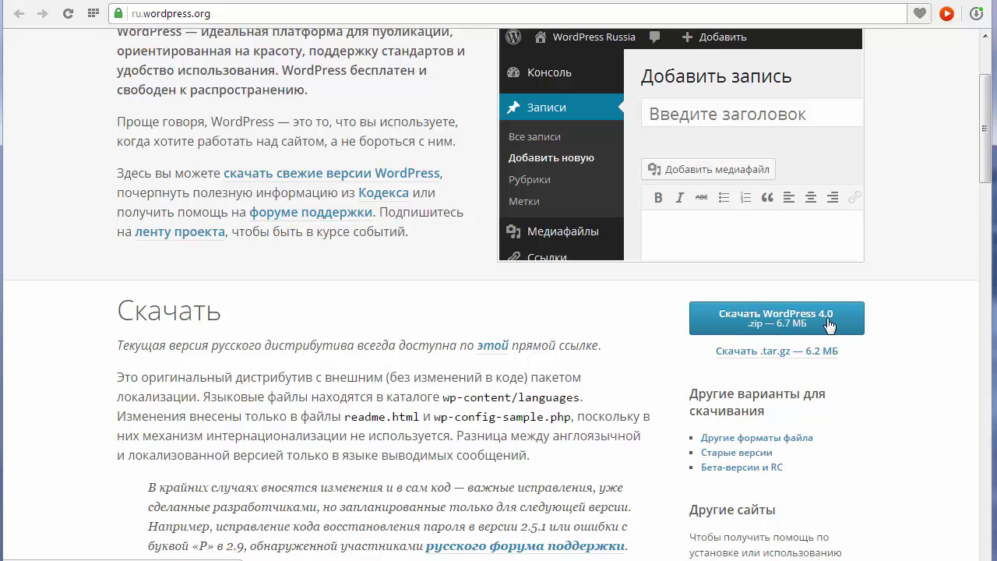
click(765, 325)
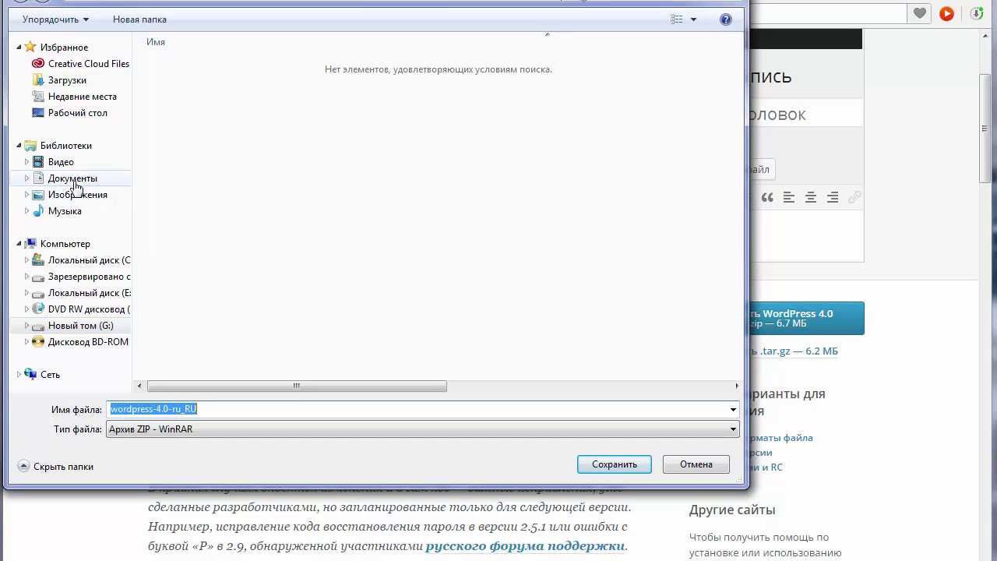
click(60, 109)
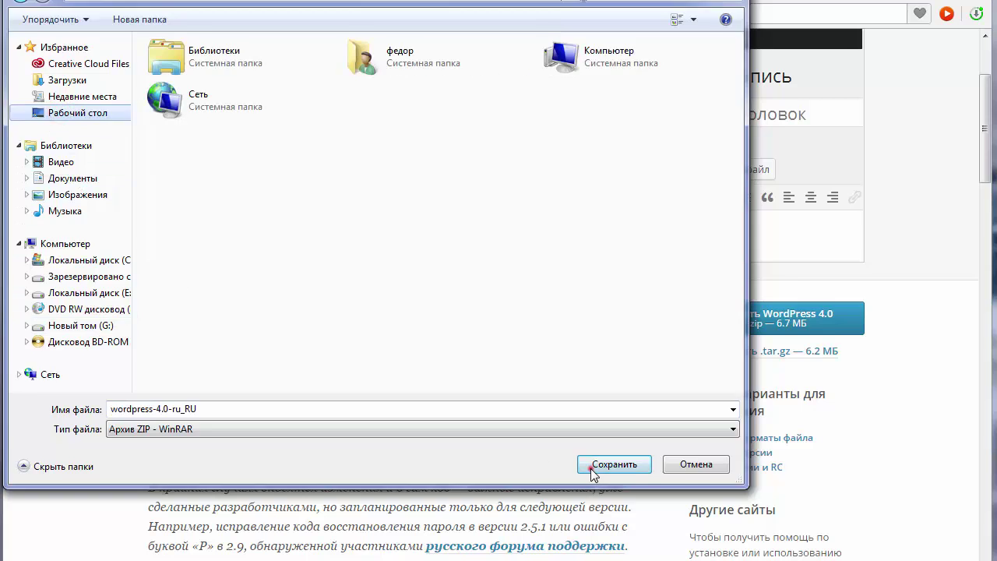
click(595, 465)
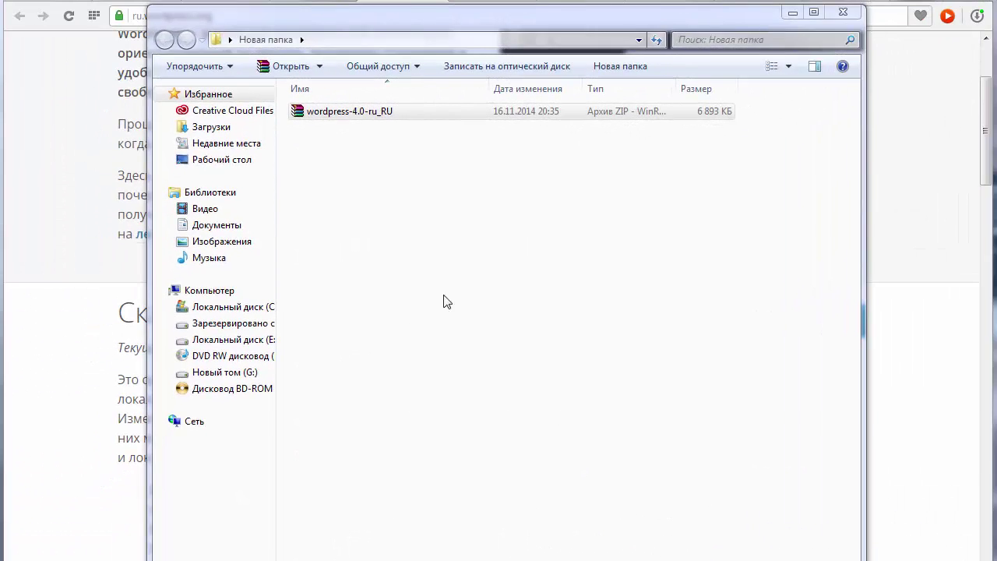
Open the downloaded wordpress-4.0-ru_RU archive in WinRAR.
click(327, 121)
click(325, 116)
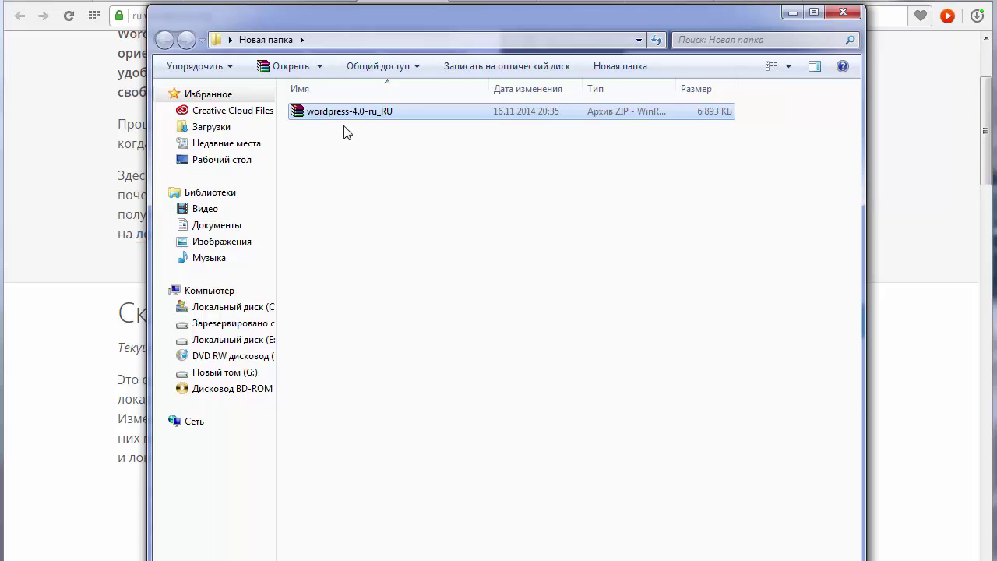
right_click(342, 112)
click(379, 118)
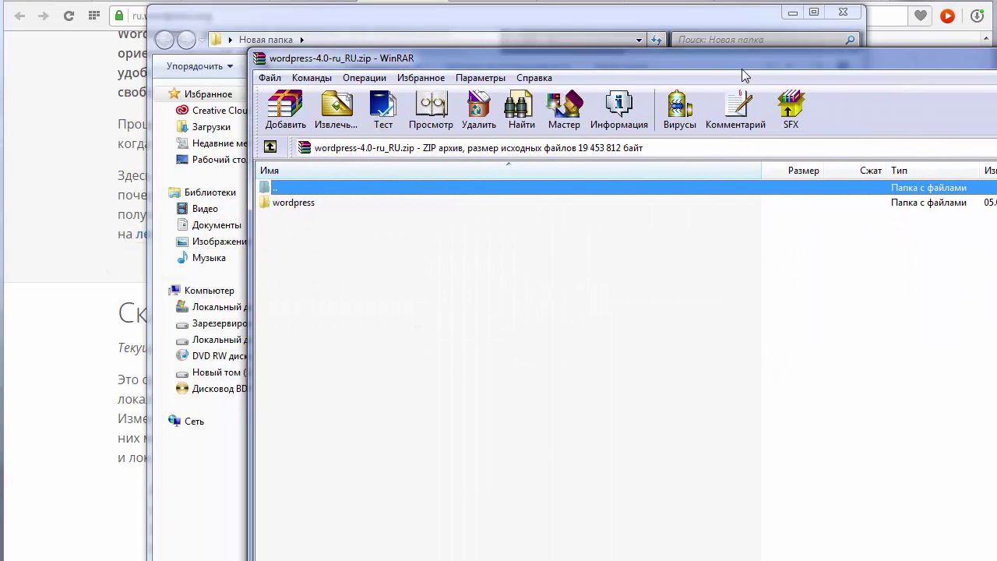
double_click(306, 206)
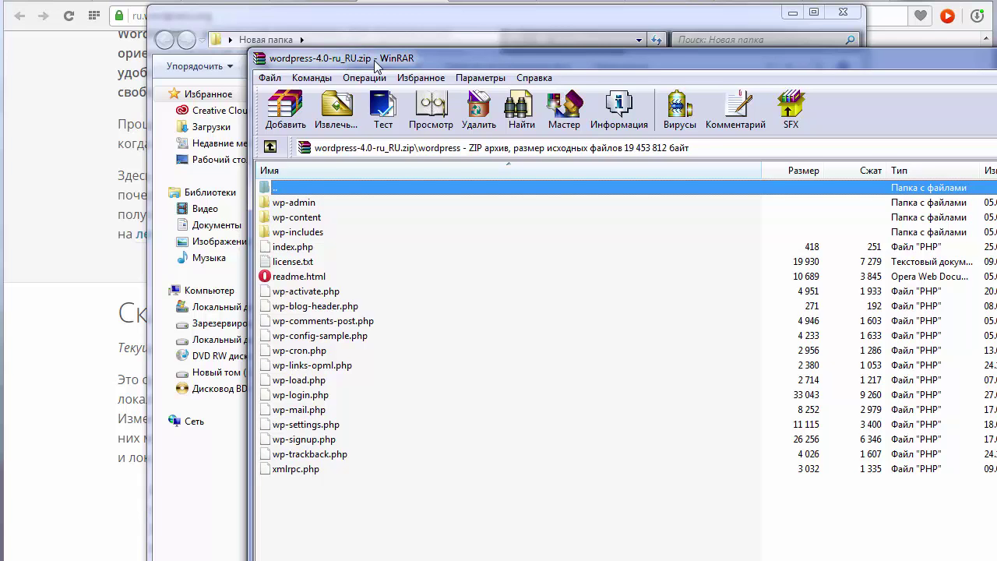
drag(374, 60, 473, 94)
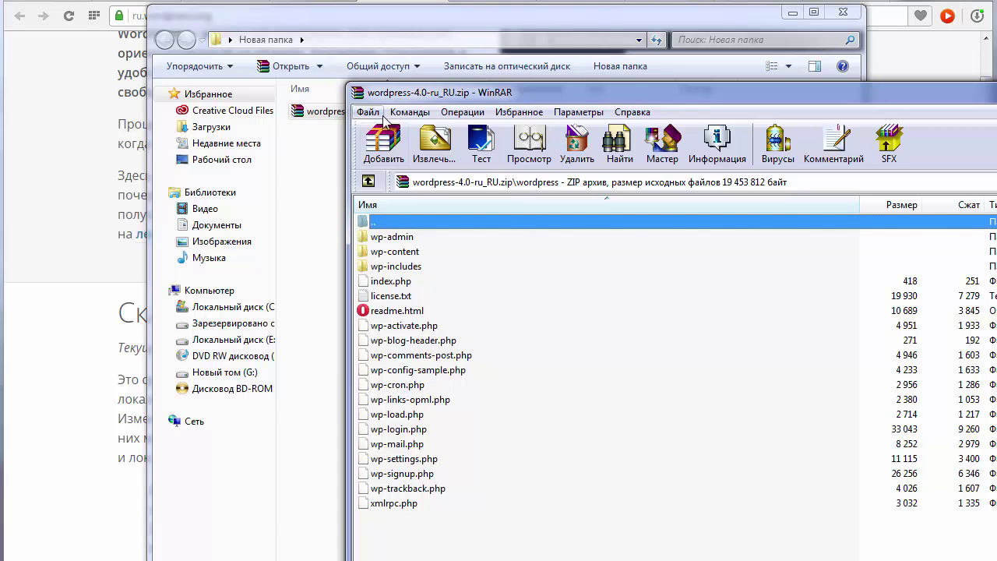
drag(429, 92, 327, 183)
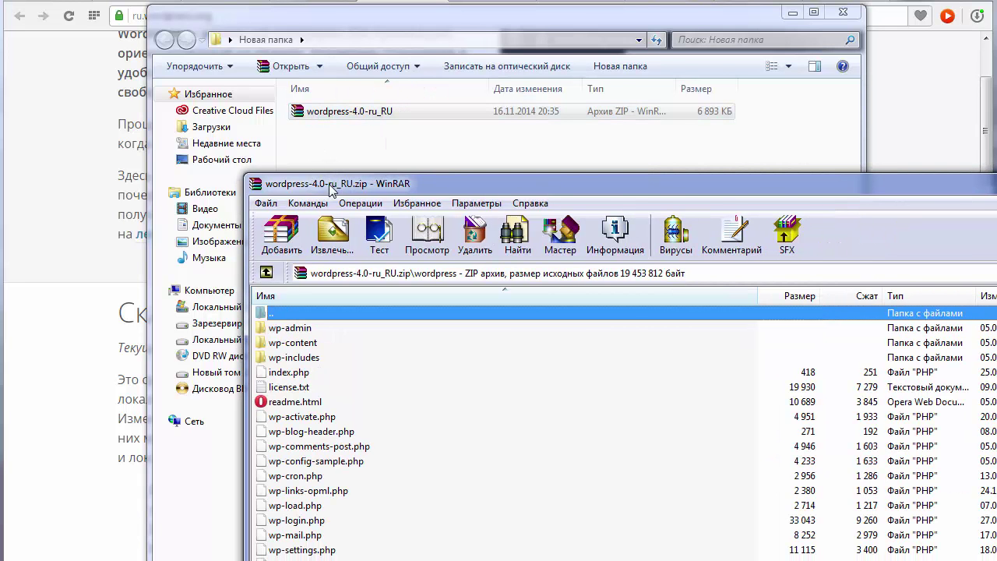
click(266, 272)
Hide WinRAR and extract the WordPress archive into the current folder.
drag(337, 185, 28, 141)
click(983, 132)
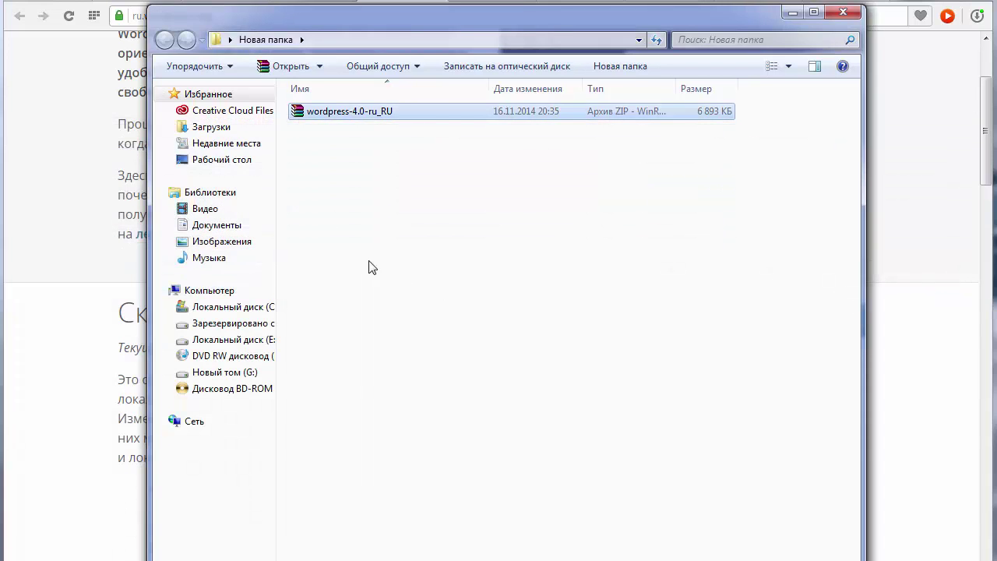
right_click(331, 113)
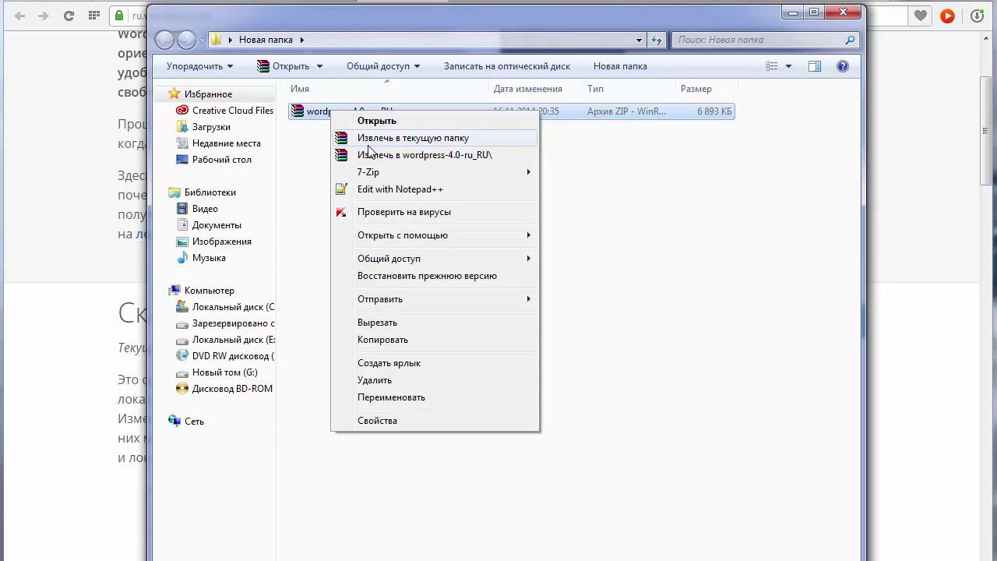
click(387, 140)
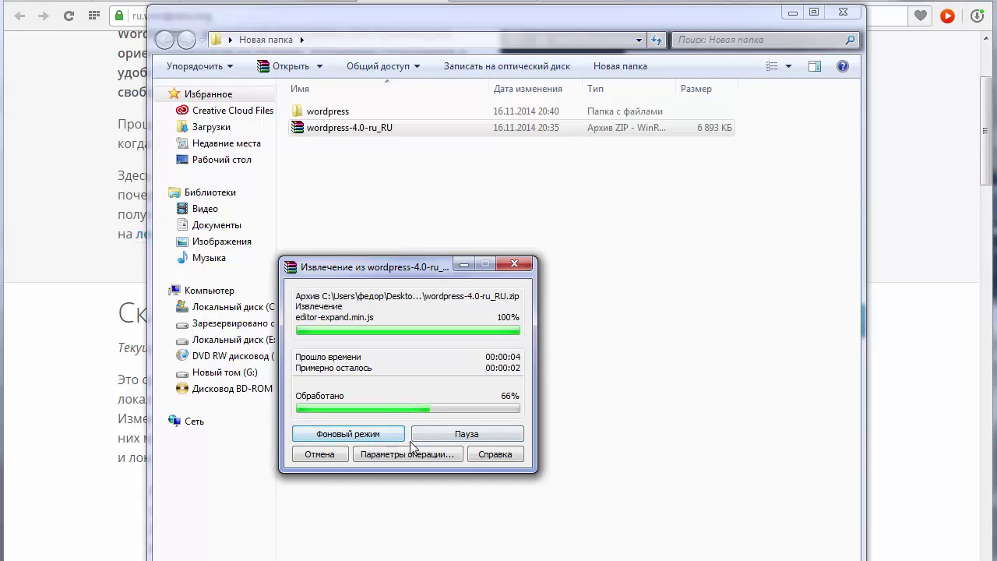
drag(390, 267, 483, 179)
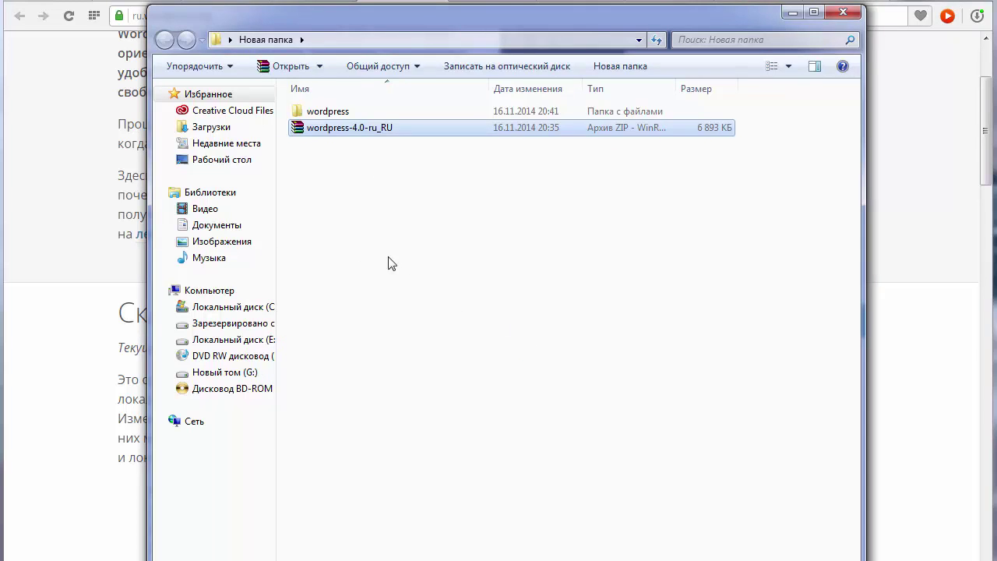
Pack all files in the extracted wordpress folder into a tested ZIP with Хороший compression.
double_click(328, 113)
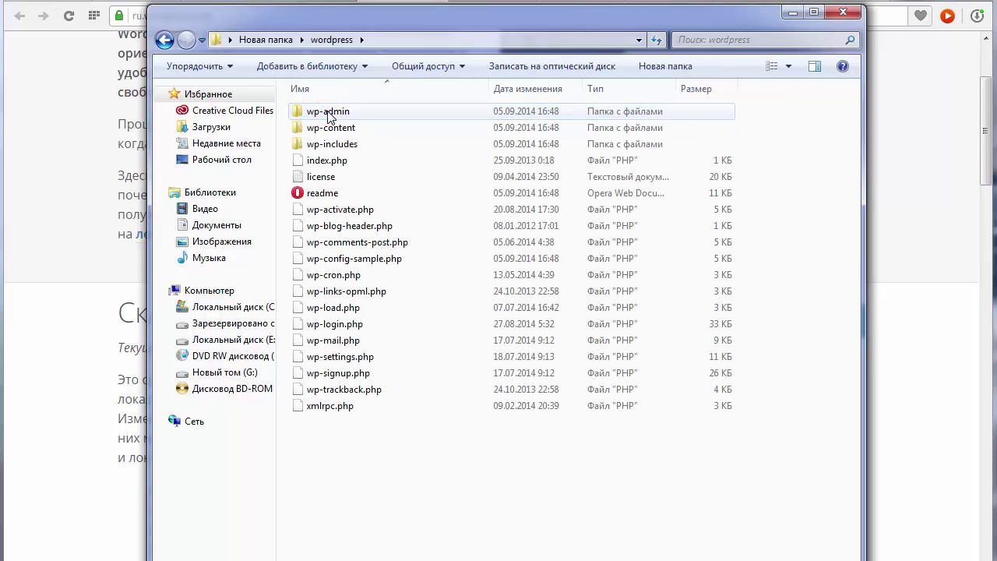
drag(356, 442, 286, 109)
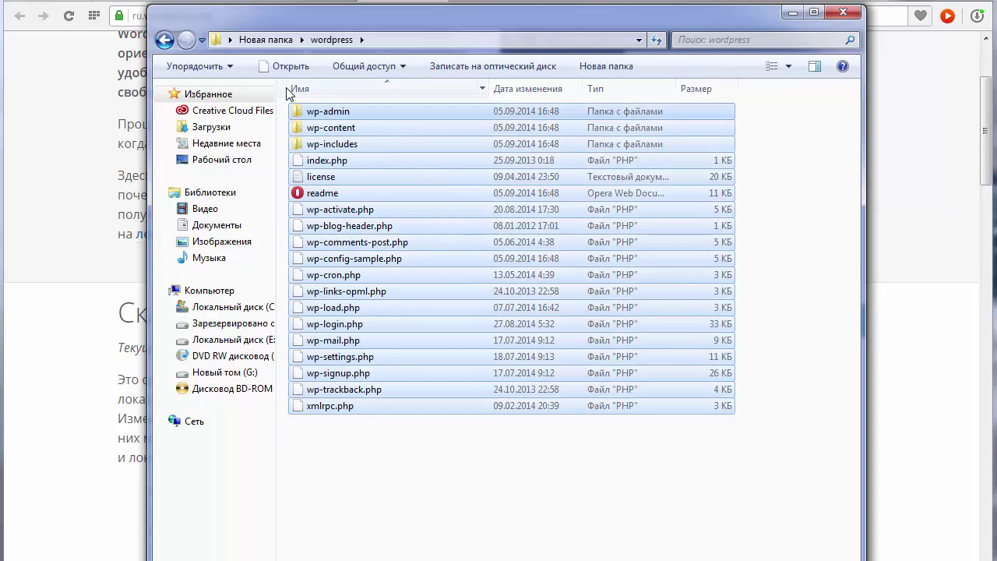
right_click(309, 114)
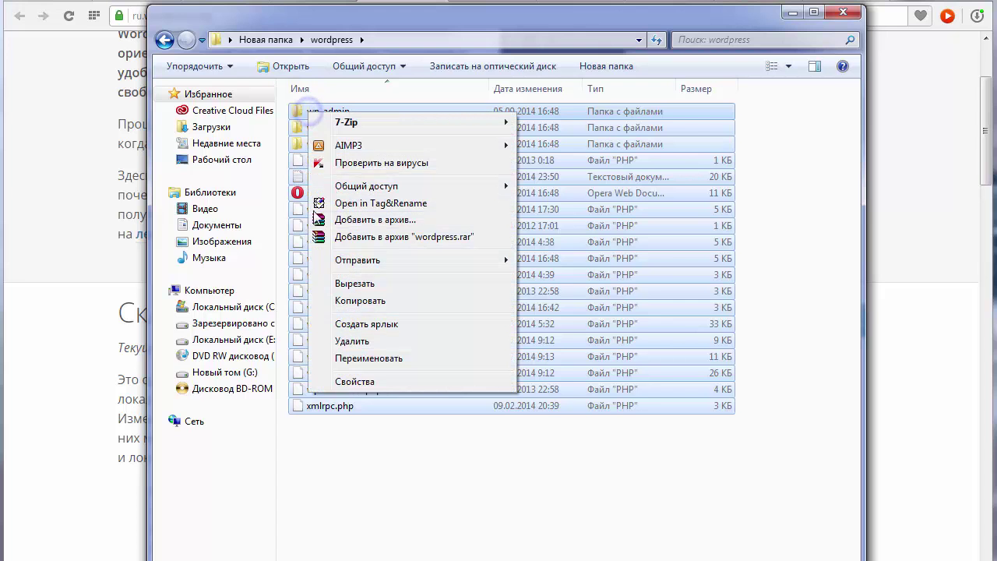
click(342, 222)
drag(473, 222, 502, 127)
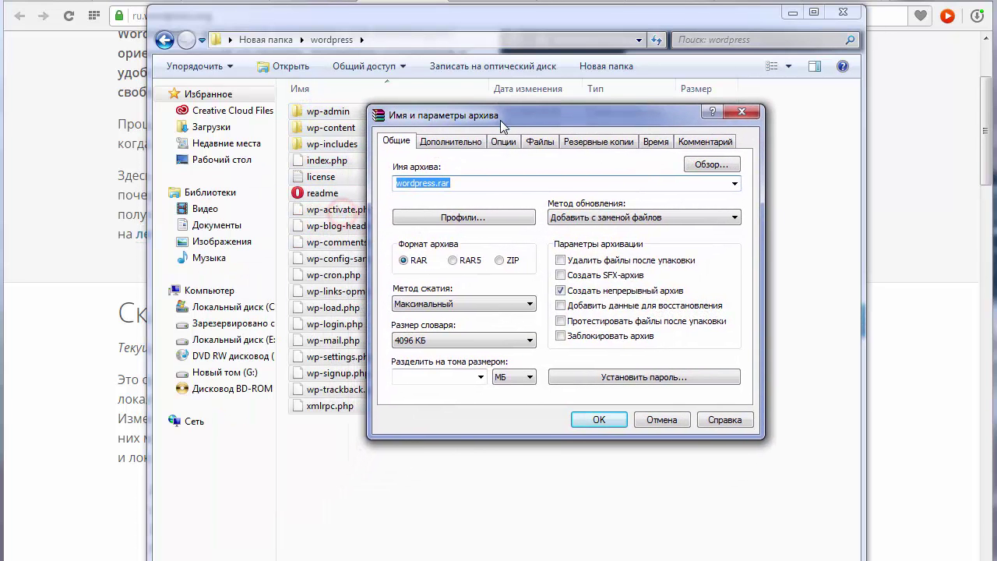
click(499, 261)
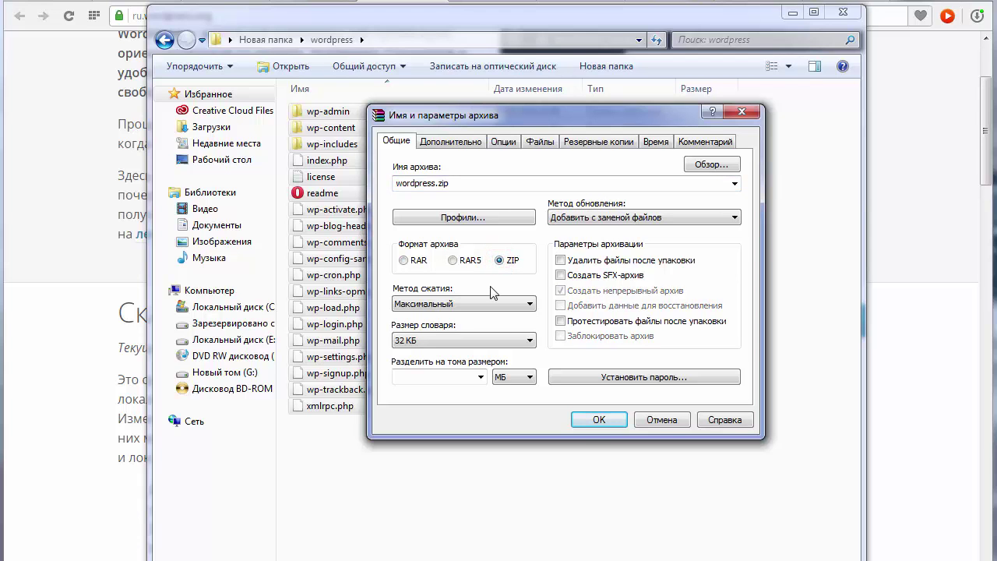
click(529, 304)
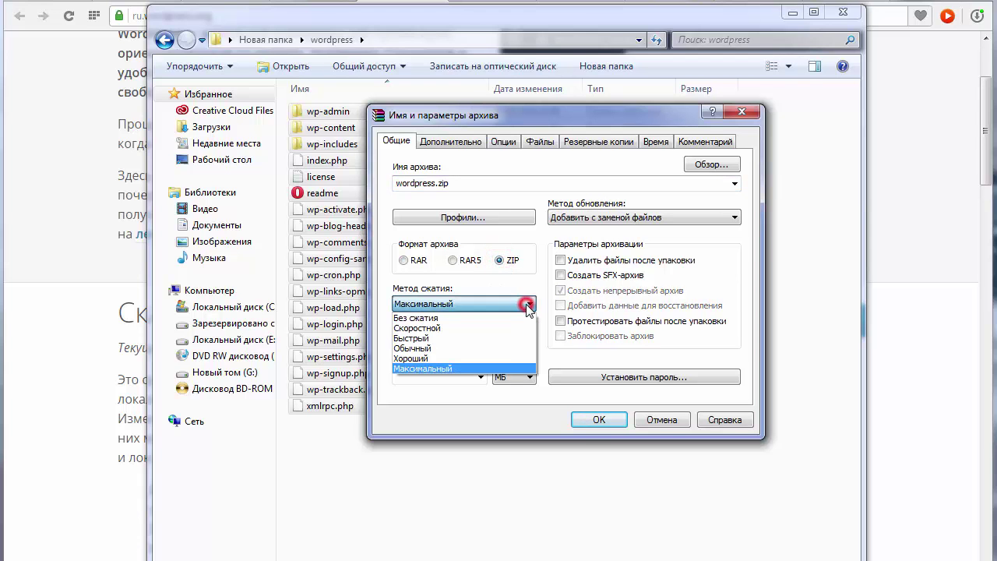
click(491, 354)
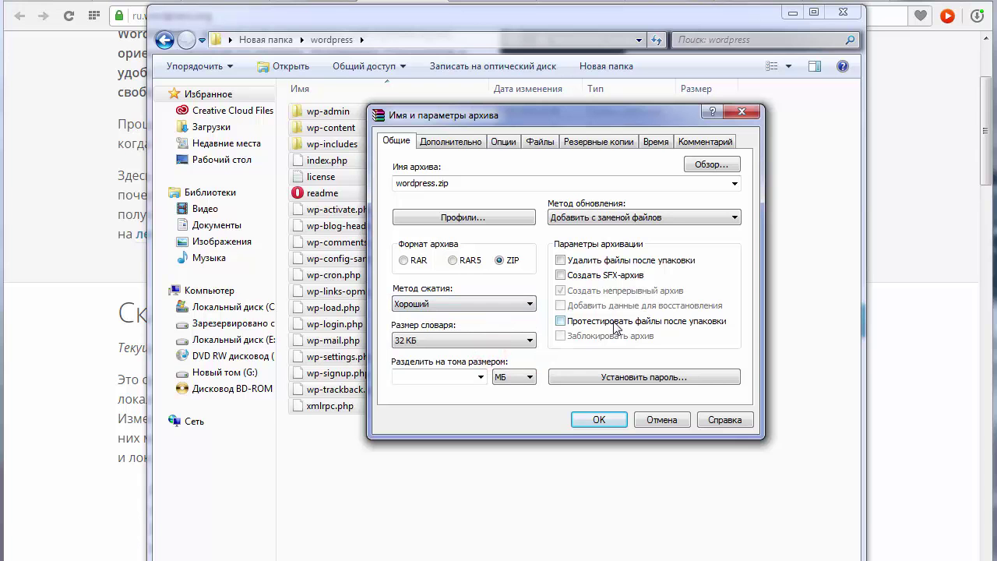
click(560, 322)
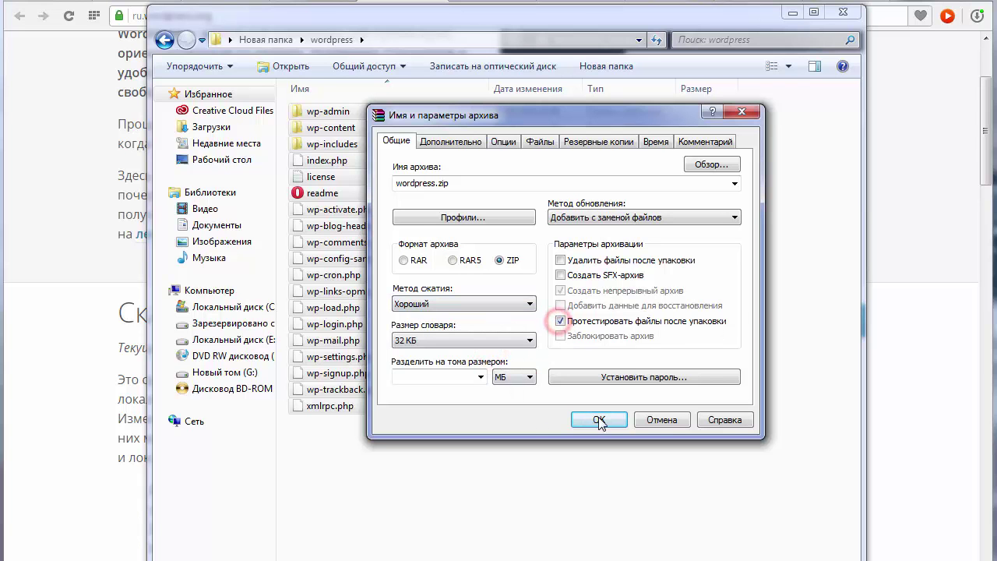
click(599, 420)
Select the newly created wordpress.zip in the folder.
drag(423, 271, 599, 206)
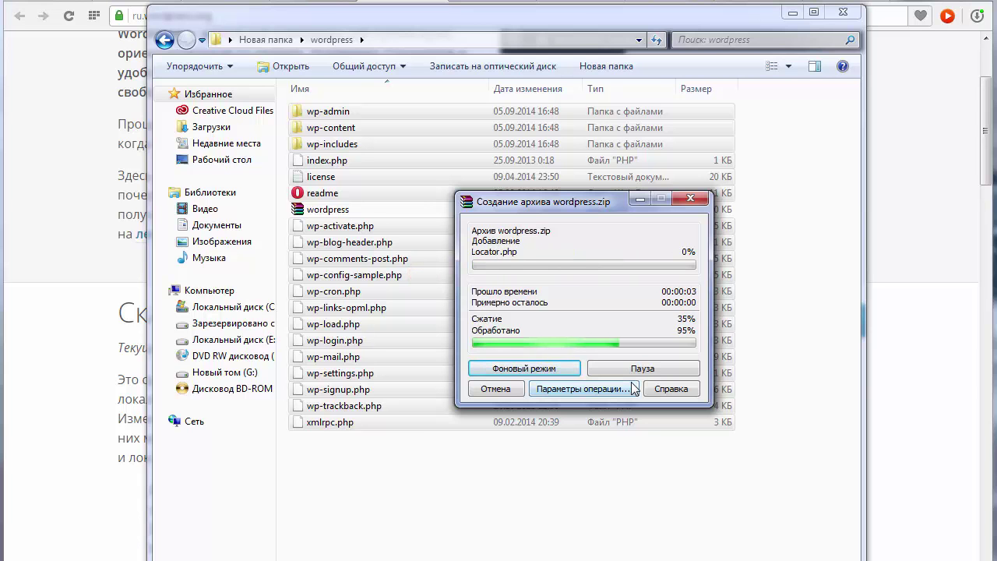
click(356, 456)
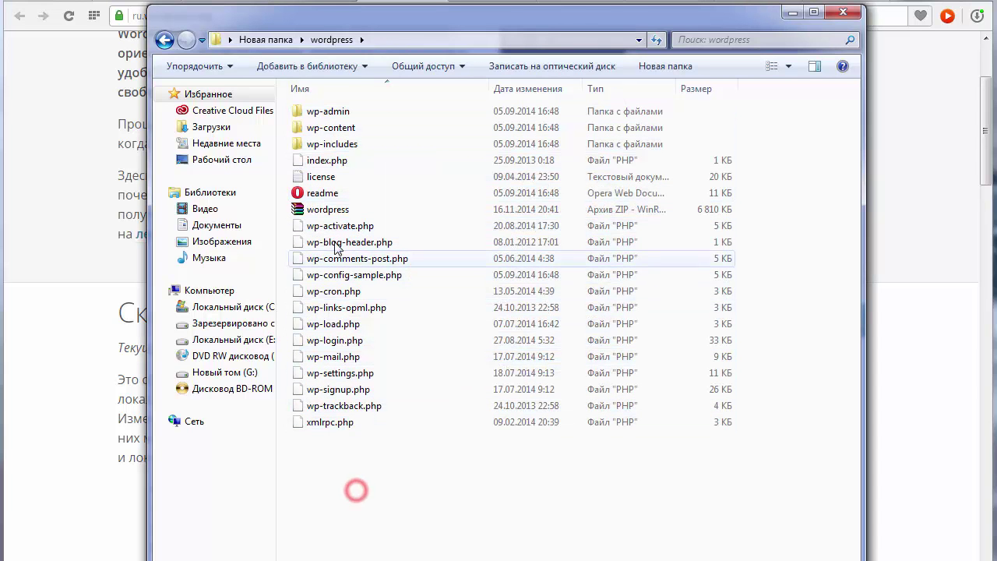
click(313, 213)
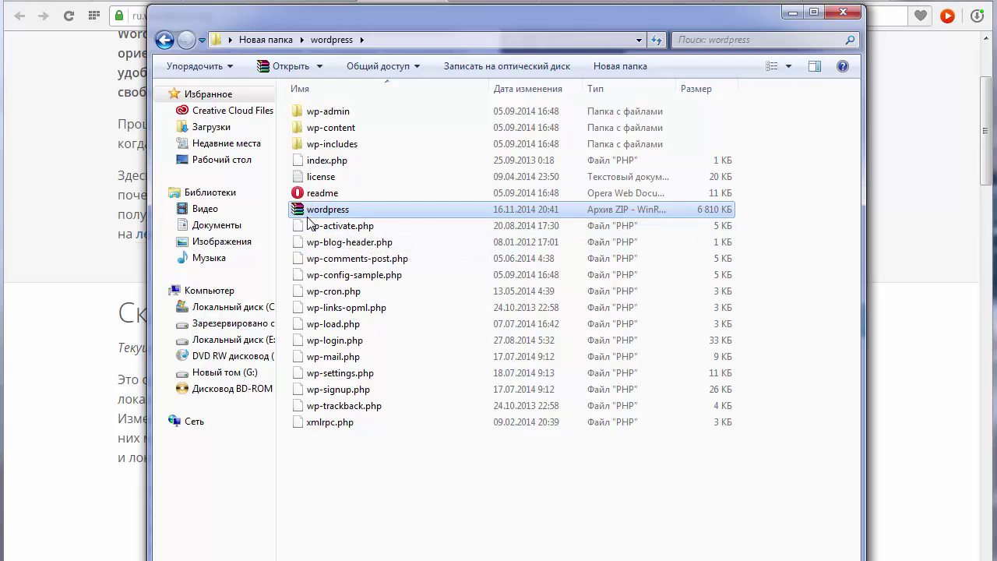
Upload wordpress.zip through the Hostinger Import Site page for djtest.w.pw.
click(745, 2)
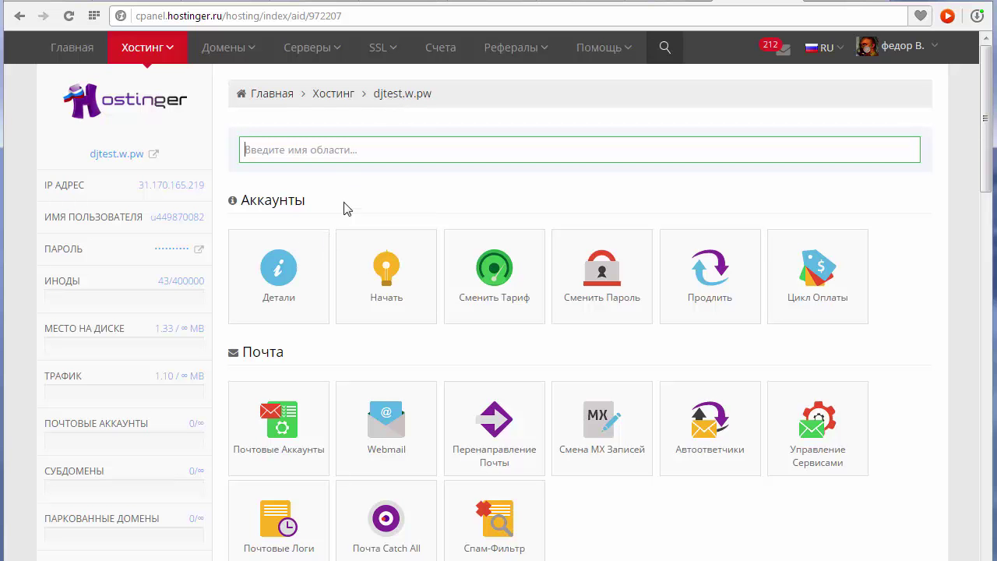
drag(984, 125, 992, 221)
scroll(543, 177, down, 3)
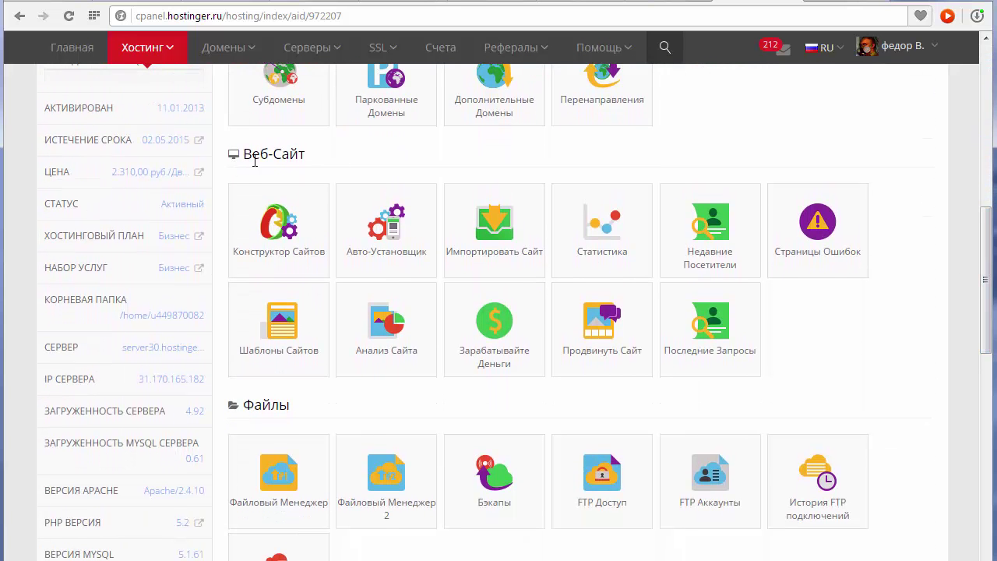
click(494, 233)
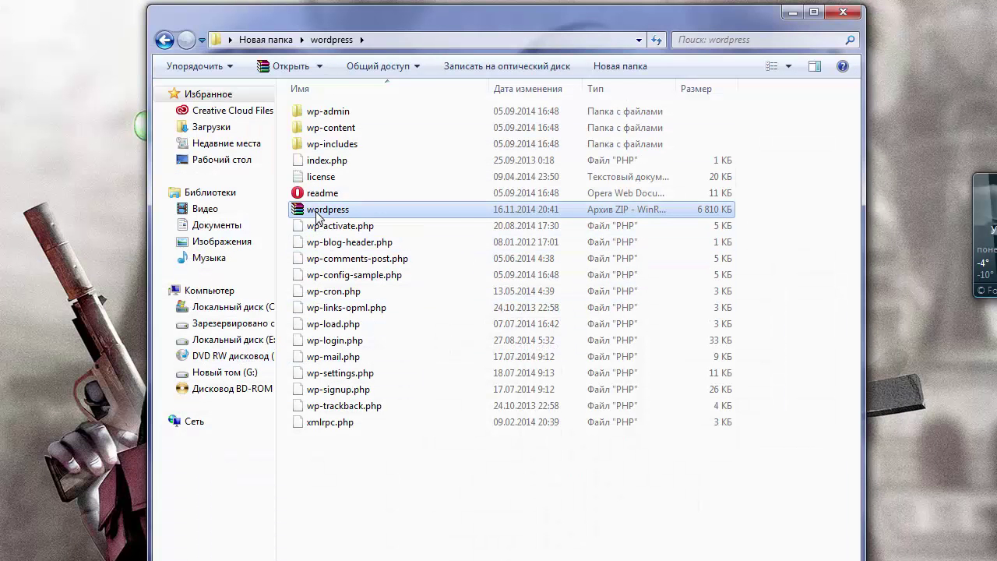
drag(318, 216, 553, 256)
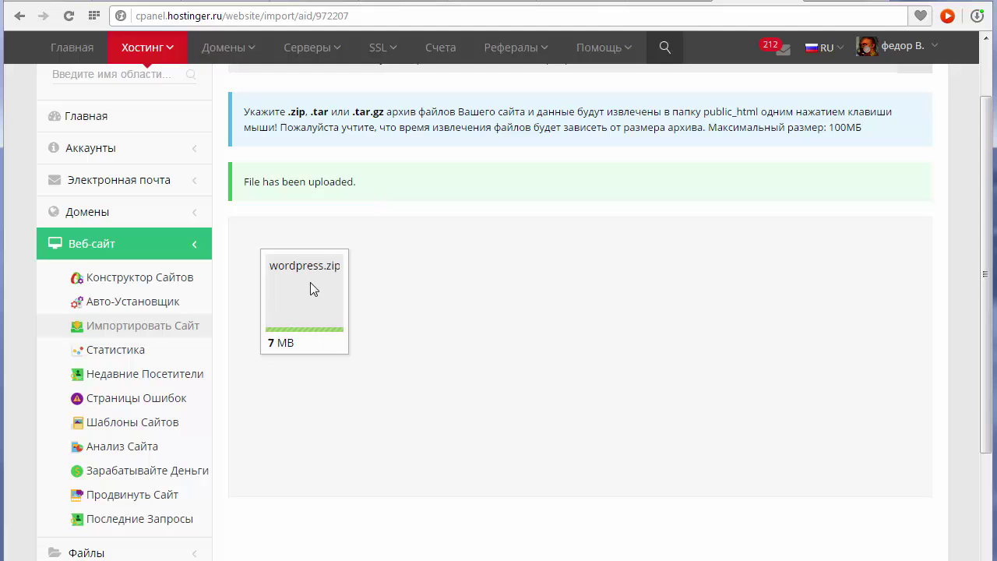
scroll(558, 276, up, 1)
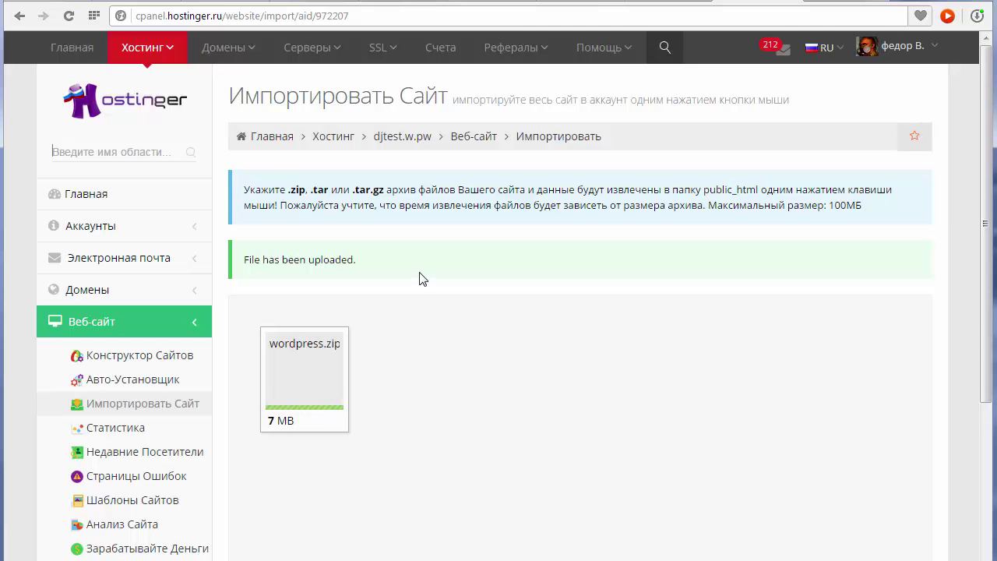
click(385, 138)
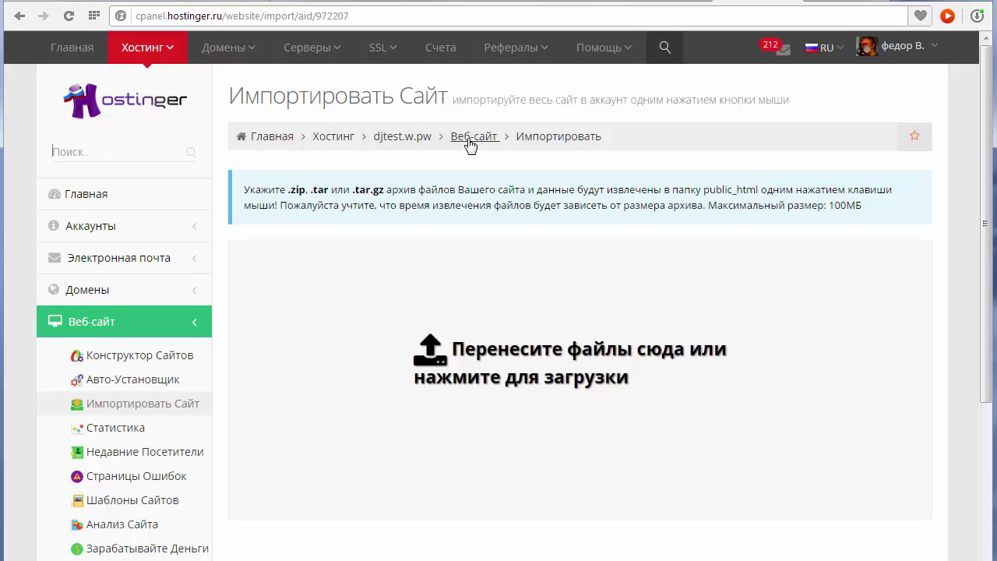
Go to the djtest.w.pw dashboard and open the Базы Данных MySQL page.
click(420, 140)
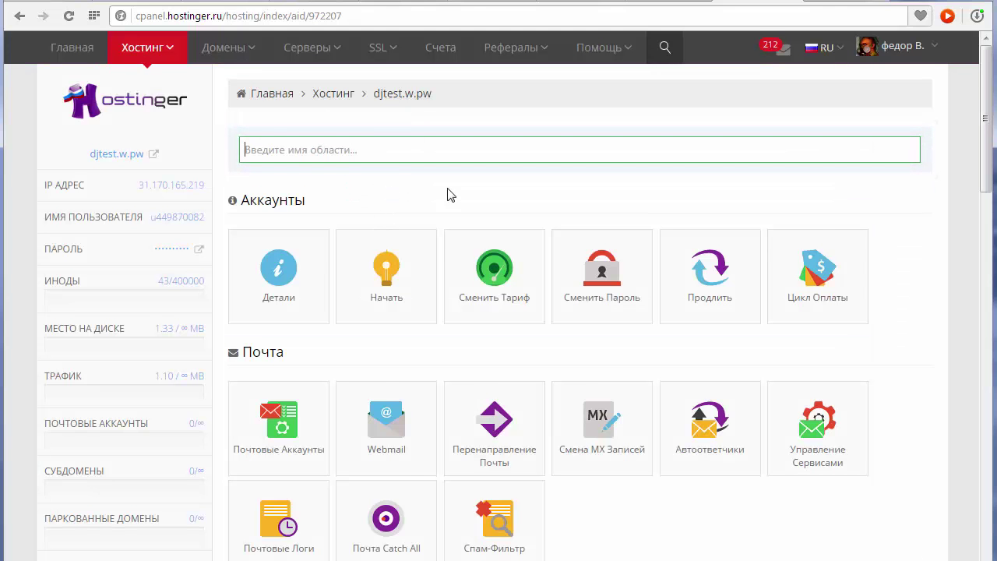
scroll(501, 184, down, 8)
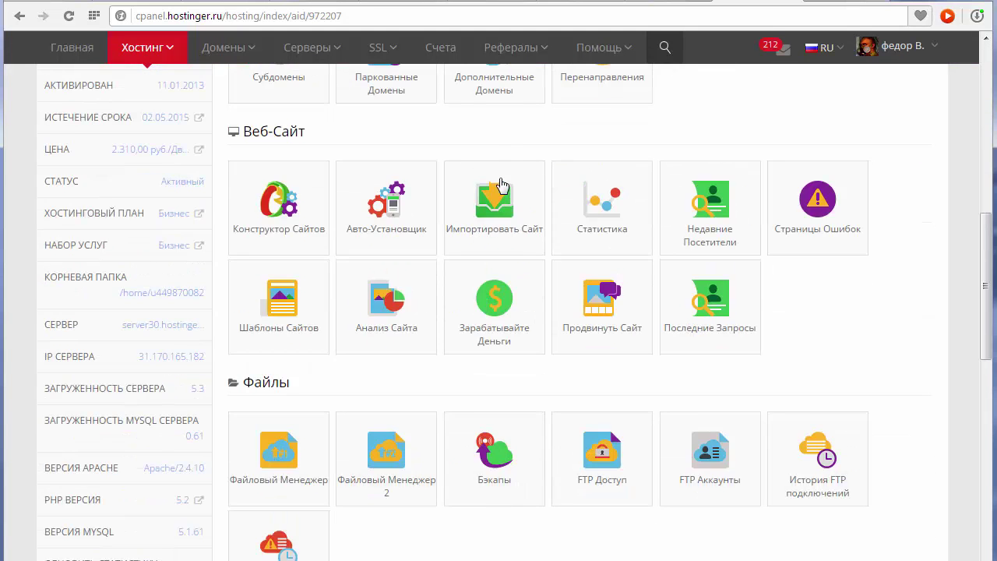
scroll(530, 177, down, 1)
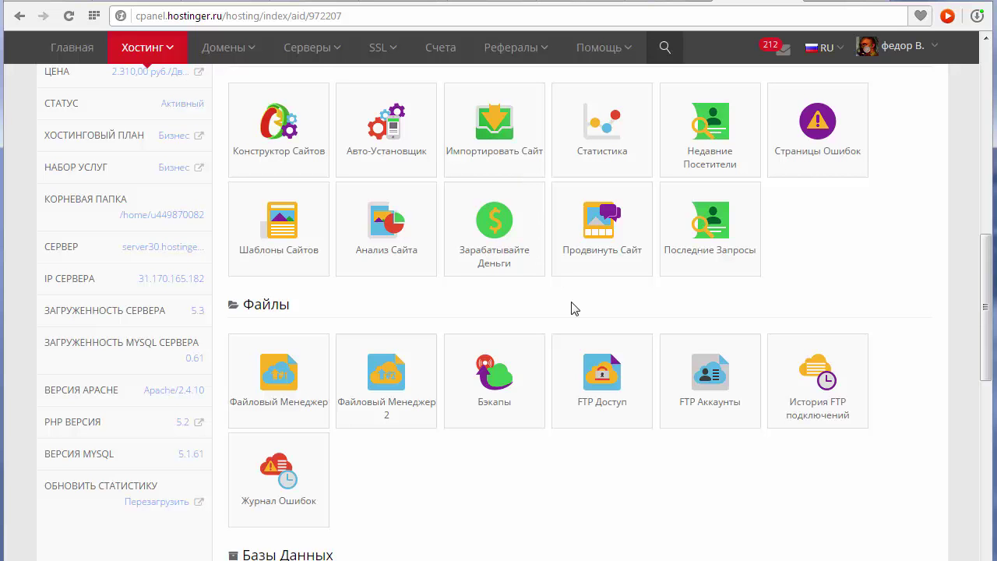
scroll(500, 214, down, 5)
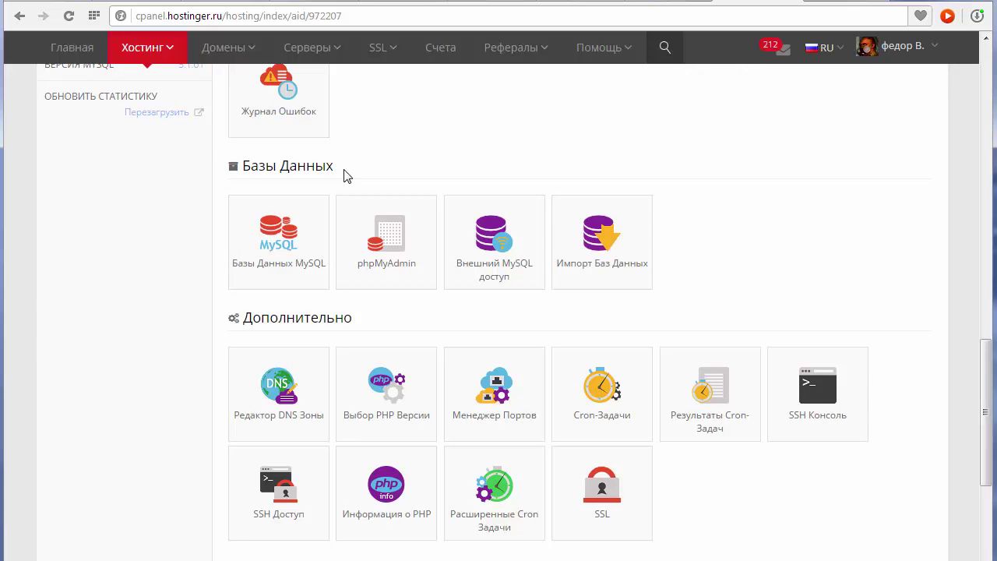
click(282, 244)
scroll(283, 244, down, 2)
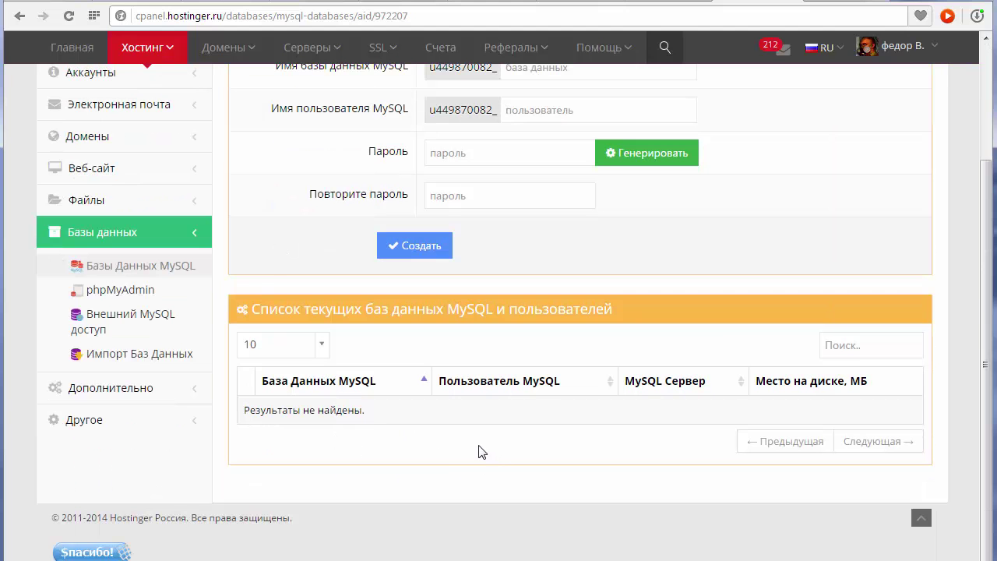
Create a MySQL database and user both named 1, entering the password twice.
scroll(612, 407, up, 2)
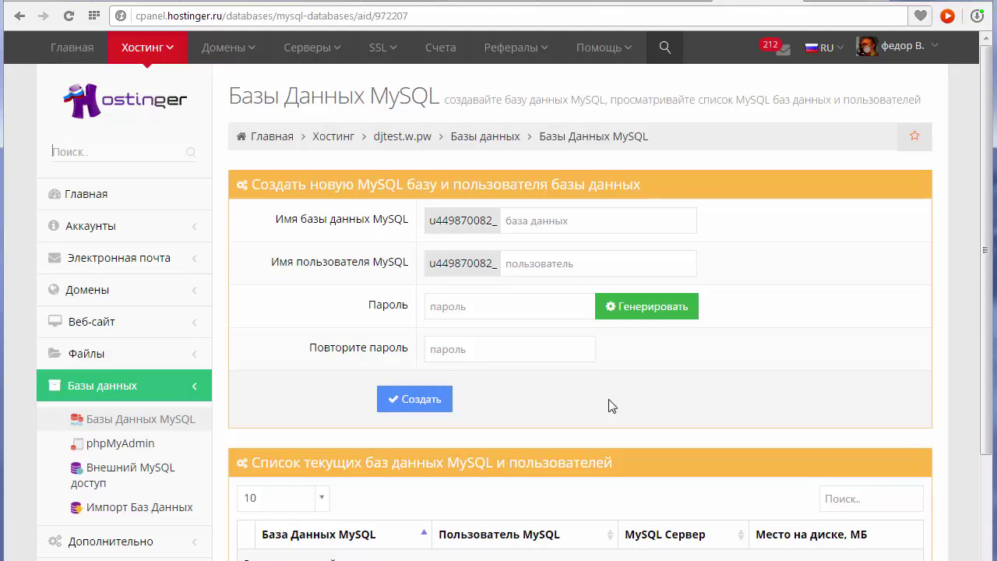
scroll(522, 373, down, 1)
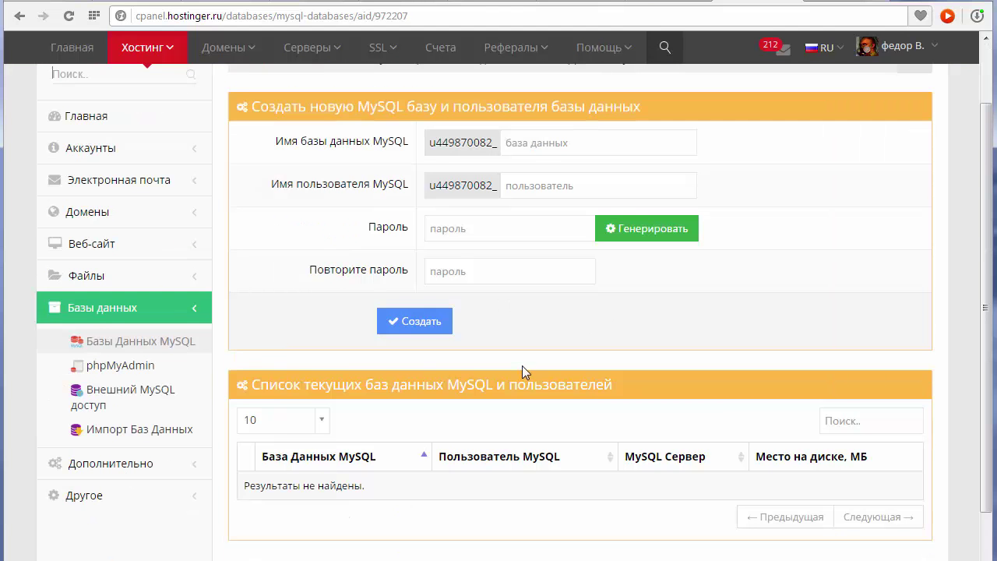
scroll(501, 231, up, 1)
click(535, 221)
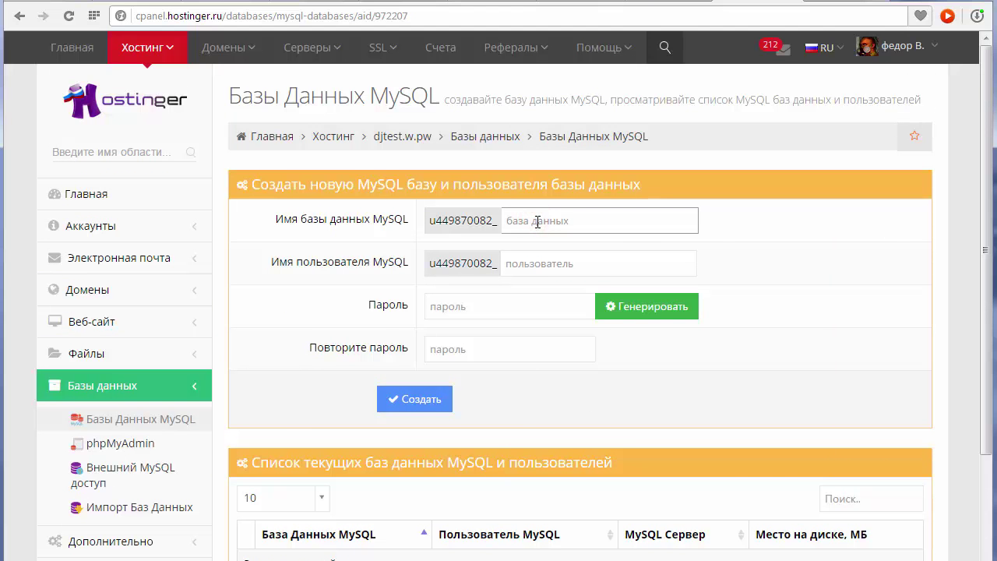
text(1)
click(576, 265)
text(1)
click(491, 311)
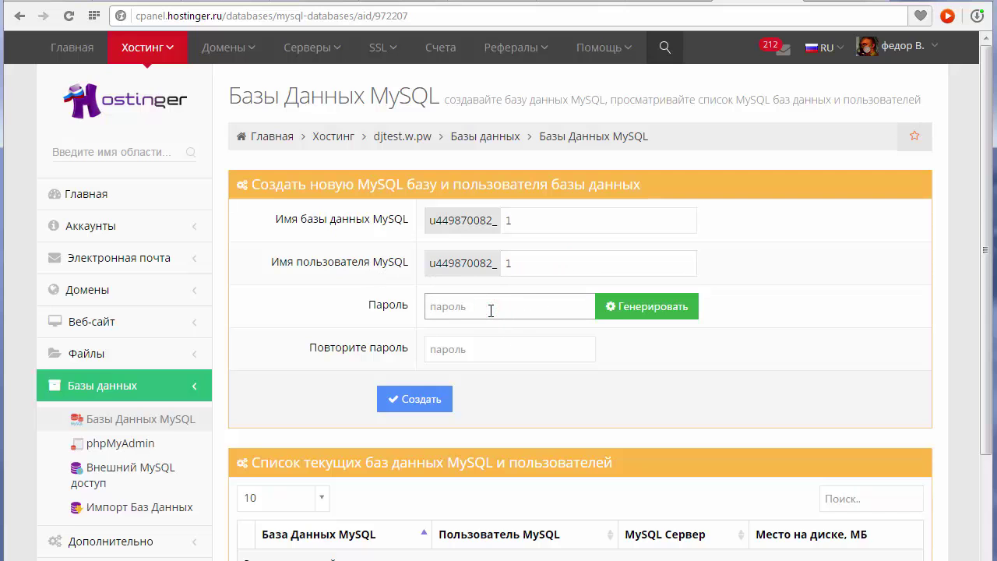
key(ctrl+v)
click(478, 348)
key(ctrl+v)
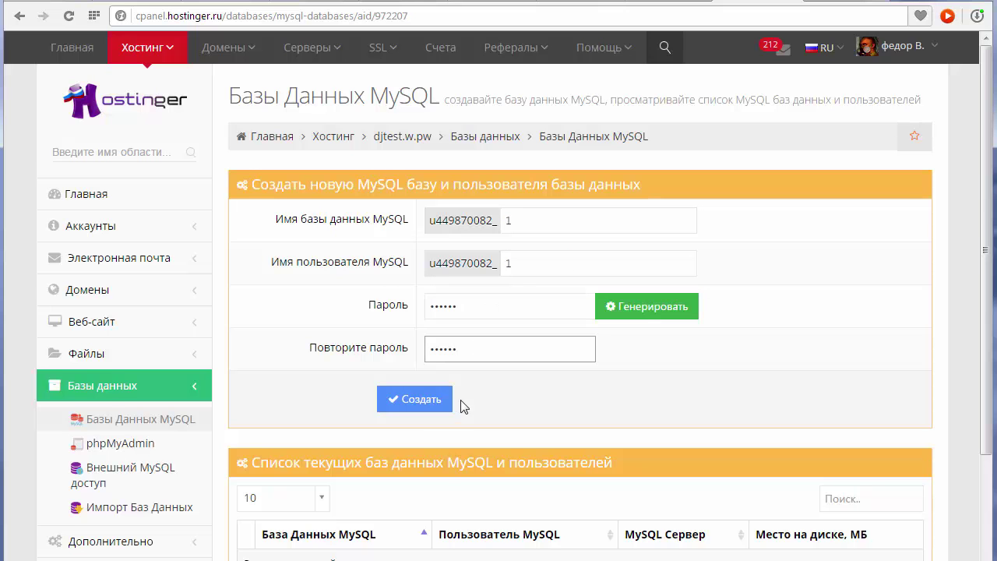
click(392, 400)
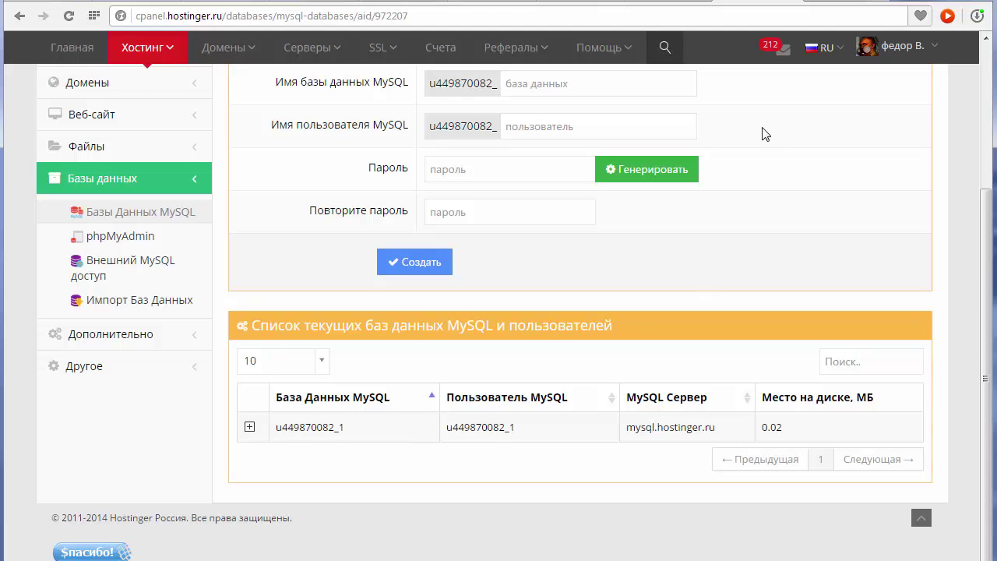
scroll(551, 269, up, 3)
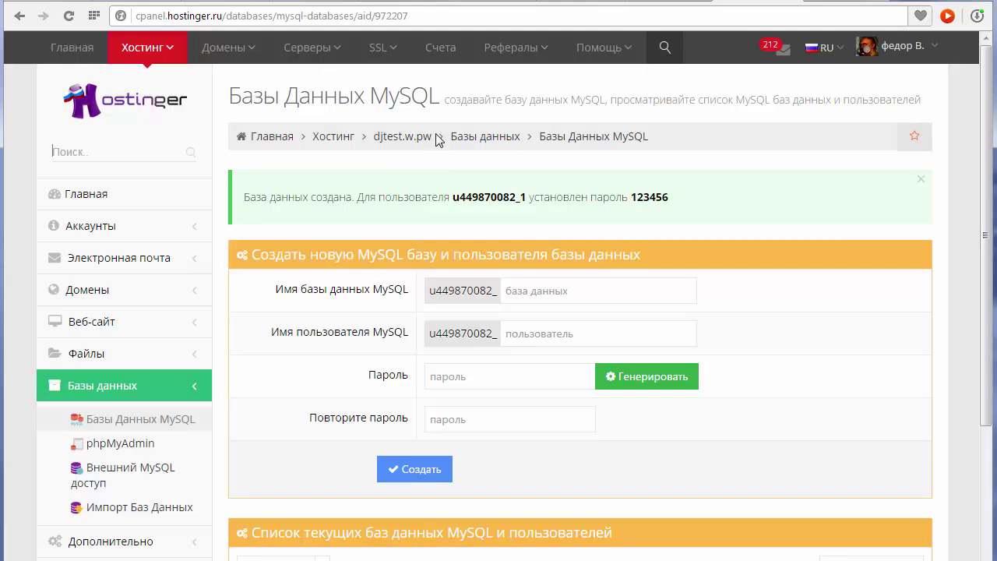
Copy the djtest.w.pw domain and load it in the Index of / tab.
drag(437, 137, 383, 148)
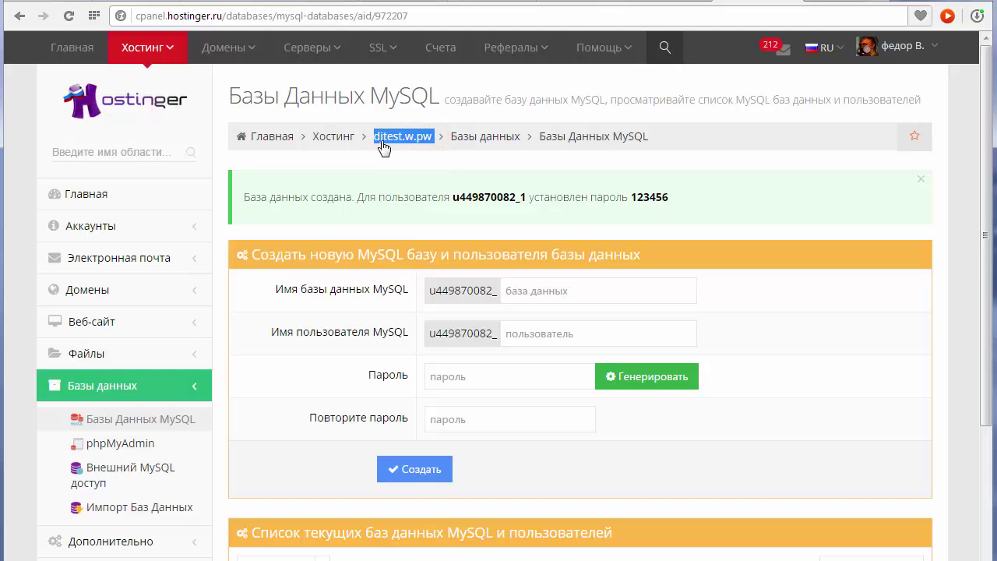
right_click(393, 140)
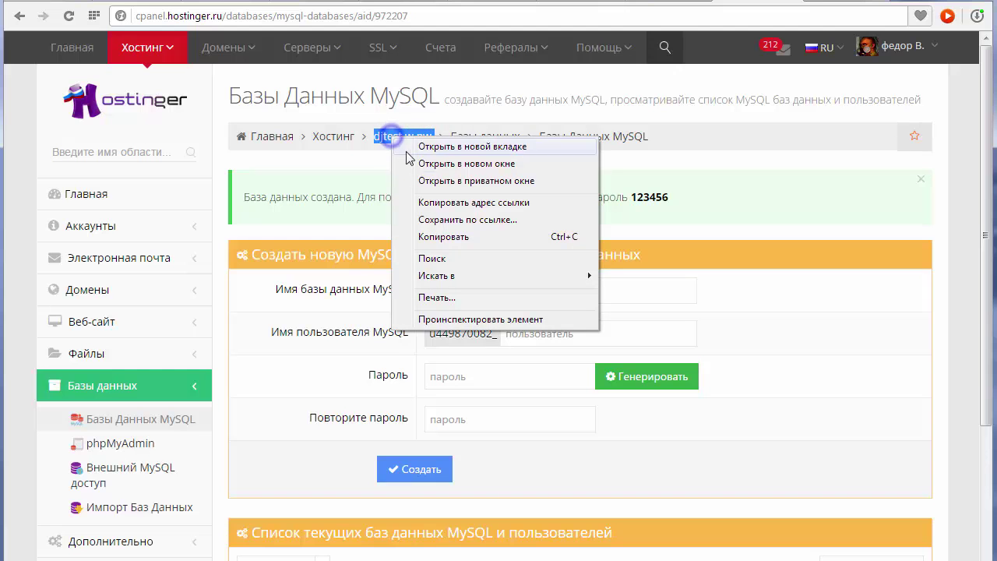
click(444, 237)
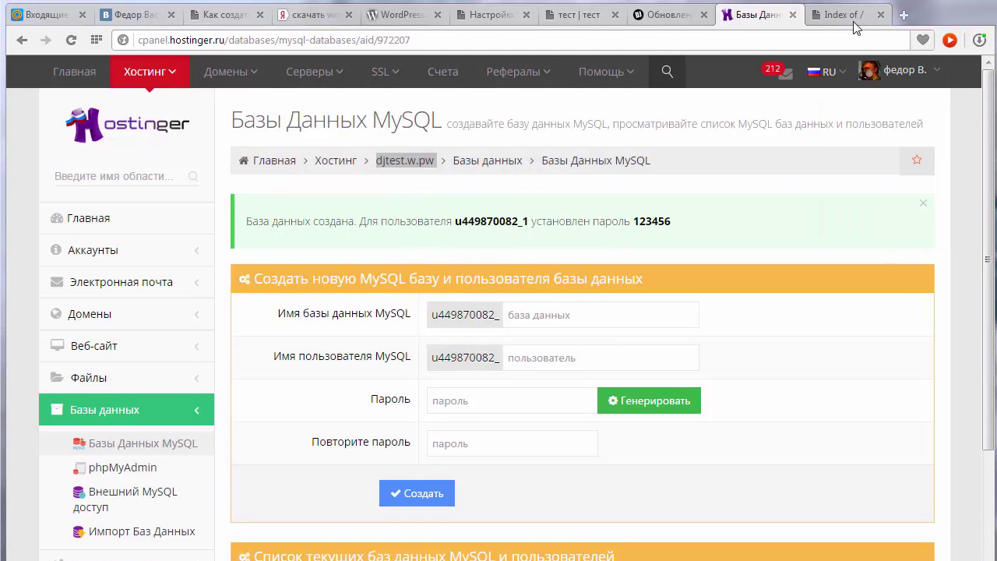
click(850, 17)
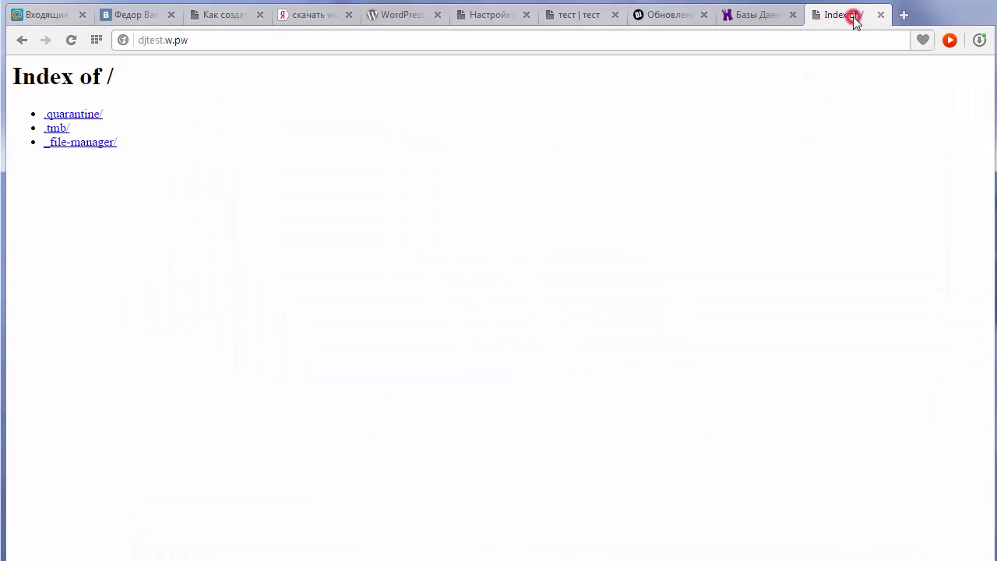
click(194, 40)
right_click(200, 40)
click(252, 106)
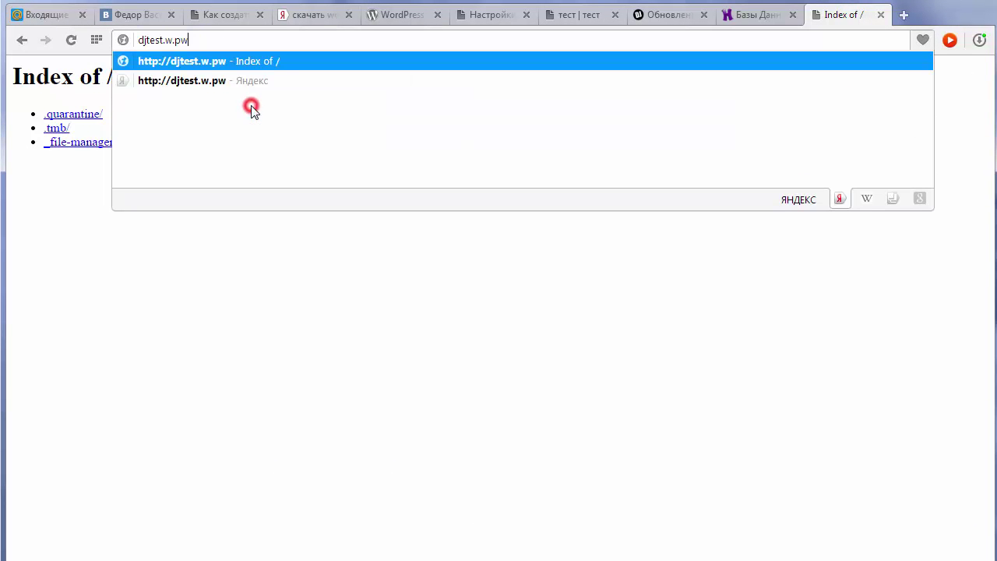
key(Return)
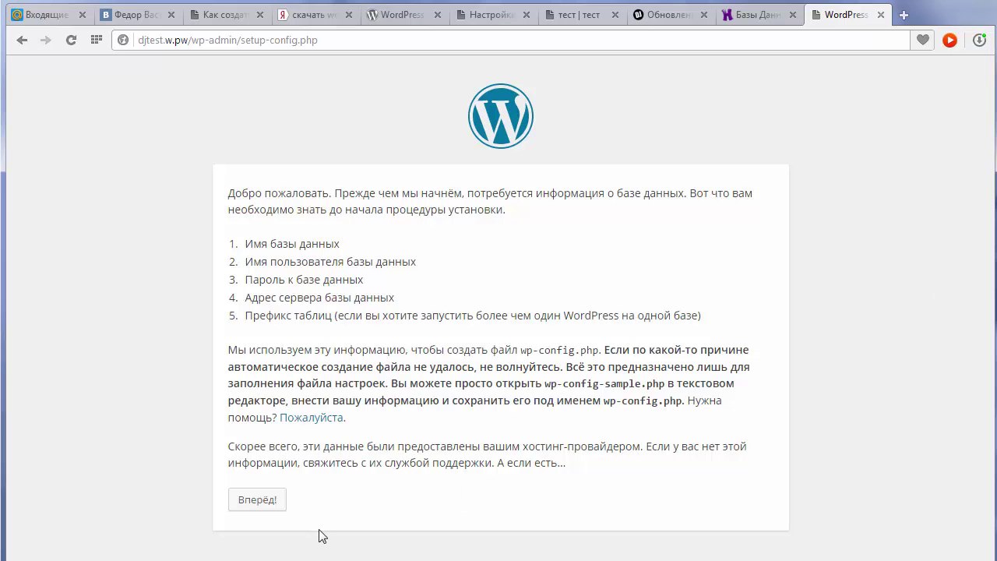
Continue from the WordPress welcome page to the database connection form.
click(250, 502)
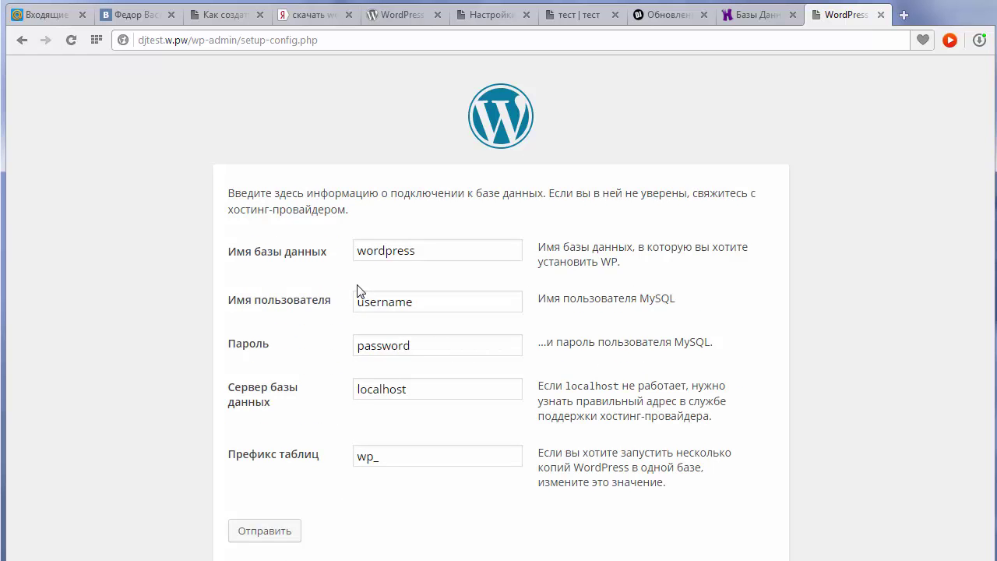
click(752, 14)
click(820, 15)
Clear the default database name, username, password and localhost values, keeping the wp_ prefix.
double_click(437, 250)
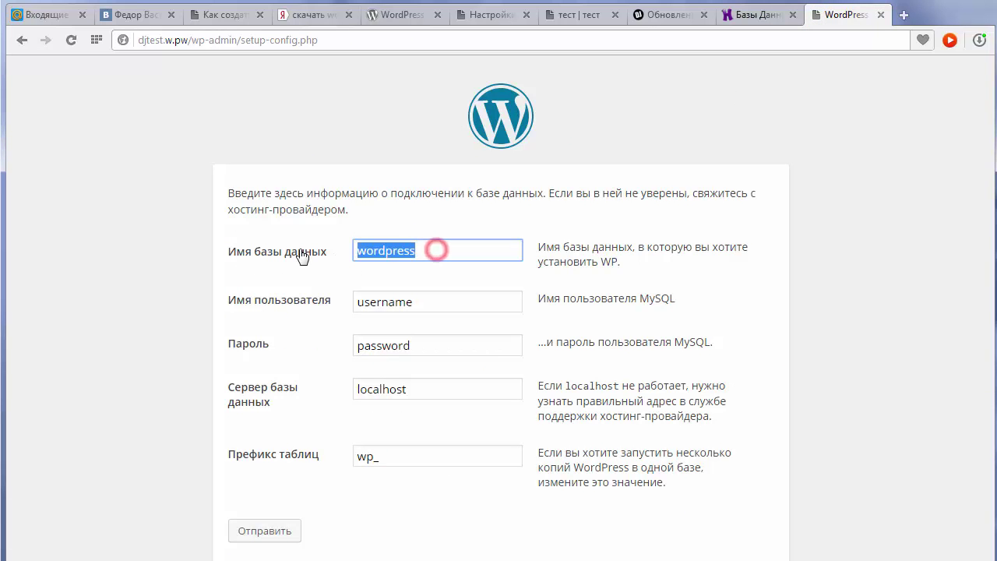
key(BackSpace)
double_click(433, 303)
key(BackSpace)
double_click(414, 343)
key(BackSpace)
double_click(414, 388)
key(BackSpace)
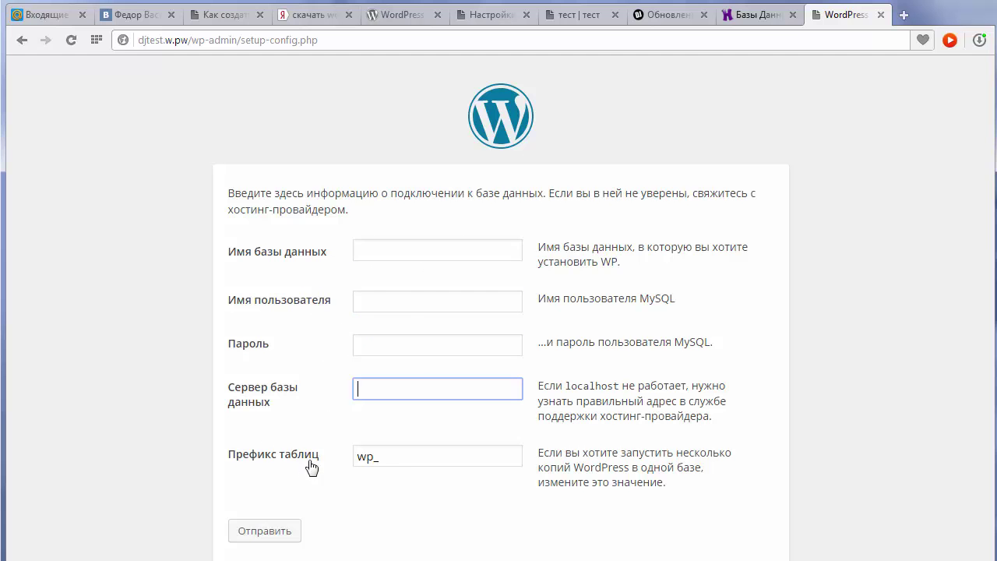
double_click(384, 459)
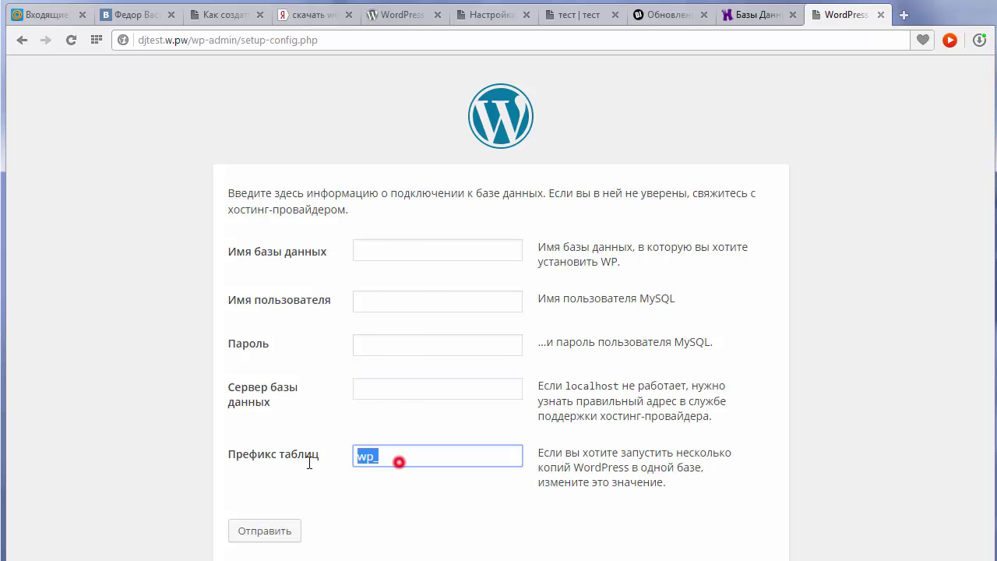
click(372, 251)
Copy the new Hostinger database name into the installer's database name field.
click(755, 14)
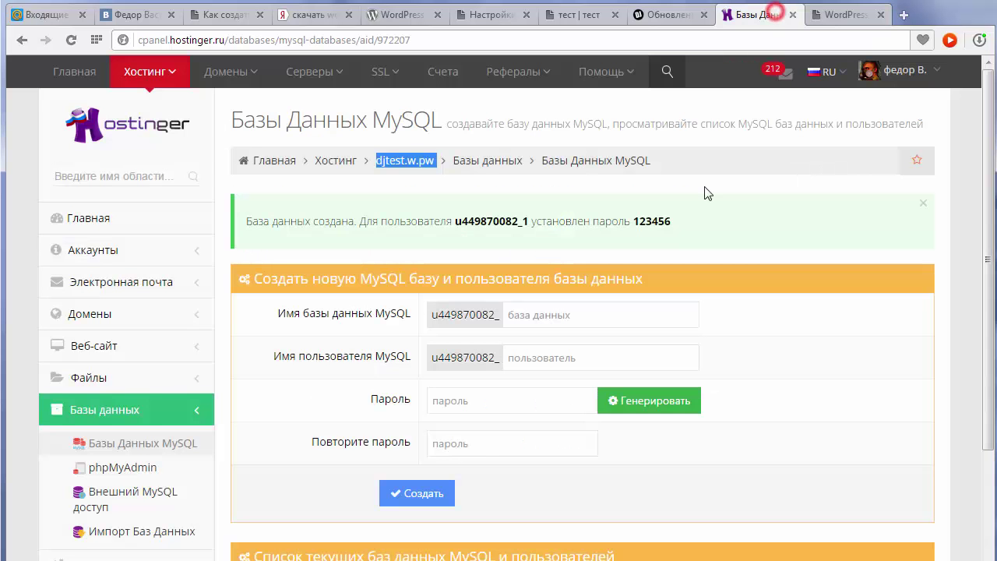
scroll(600, 343, down, 2)
scroll(600, 342, down, 1)
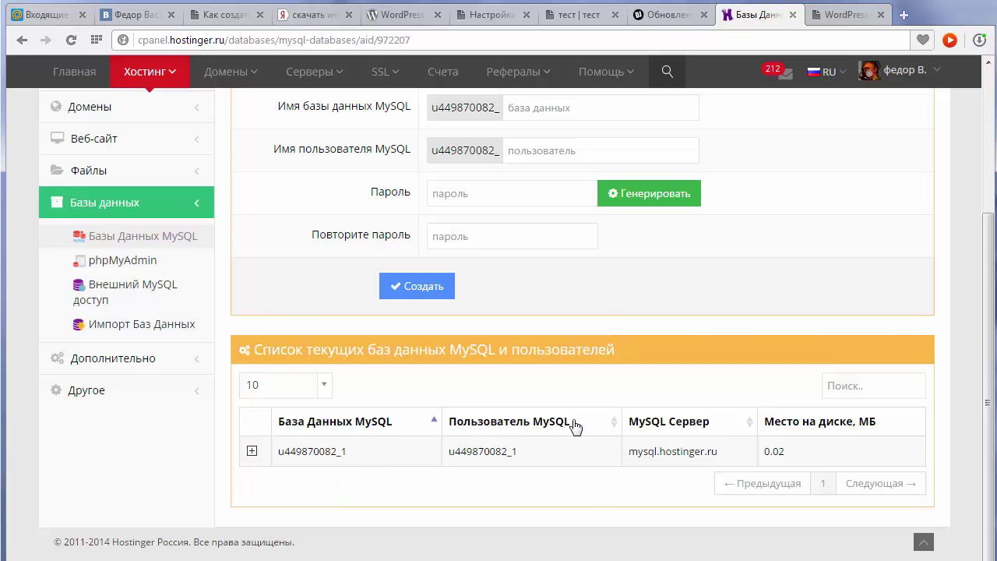
double_click(292, 456)
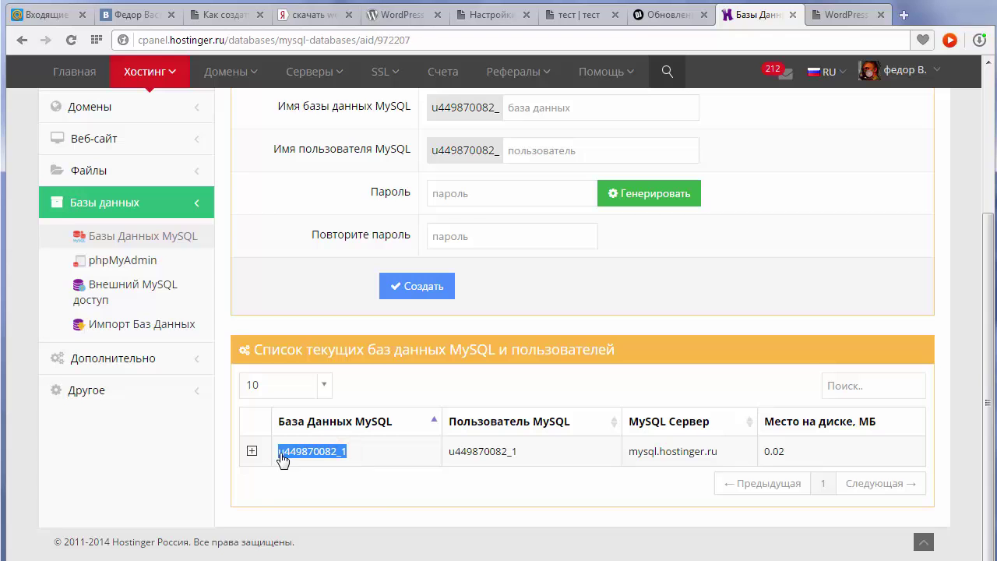
right_click(282, 458)
click(297, 499)
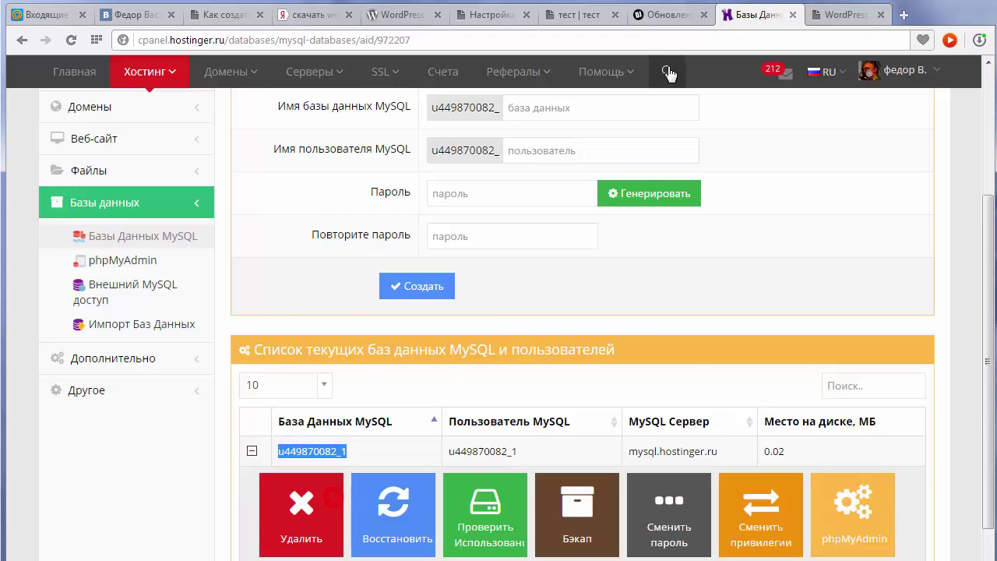
click(829, 23)
right_click(374, 248)
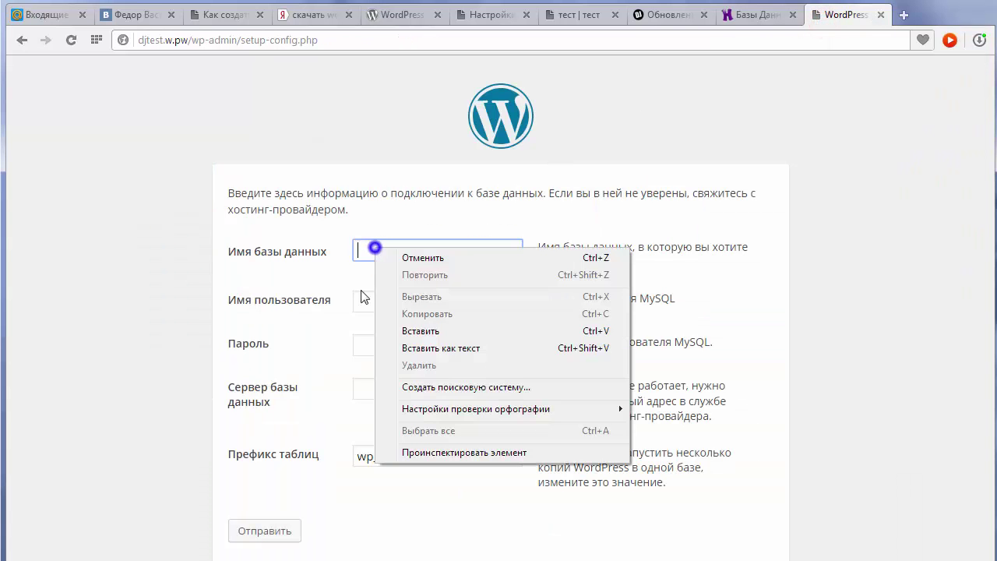
click(422, 331)
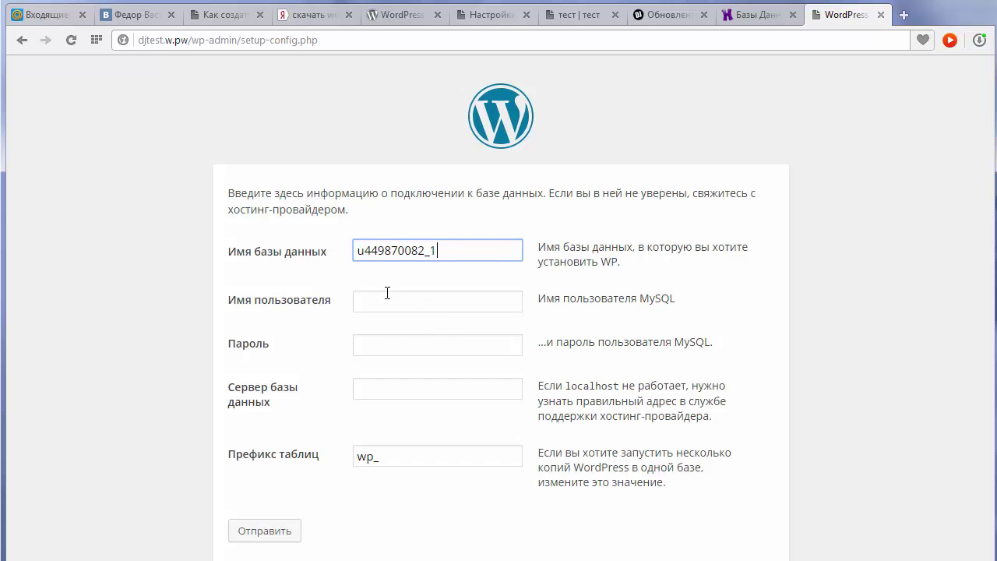
click(357, 250)
click(447, 248)
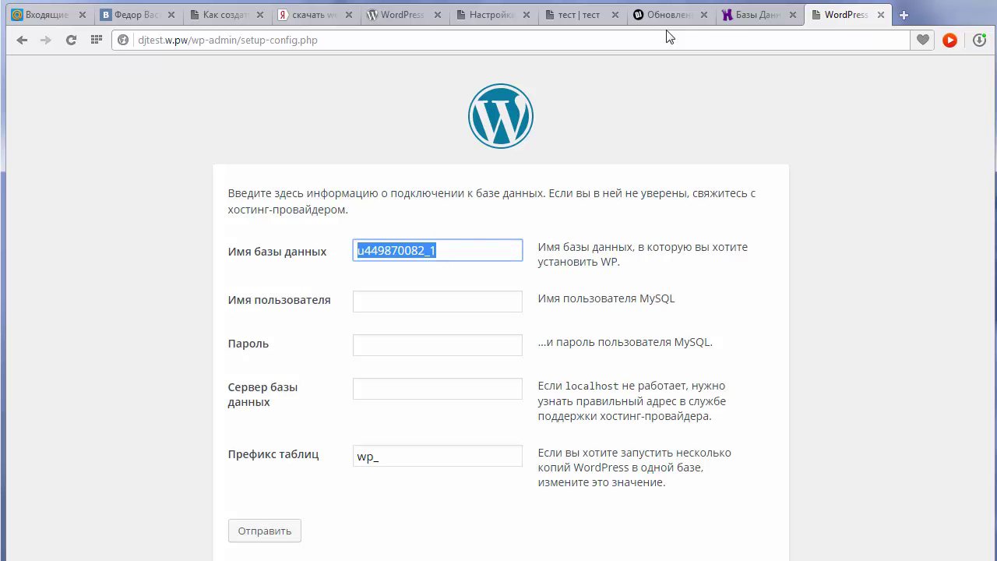
Paste the Hostinger database user into the MySQL username field.
click(357, 302)
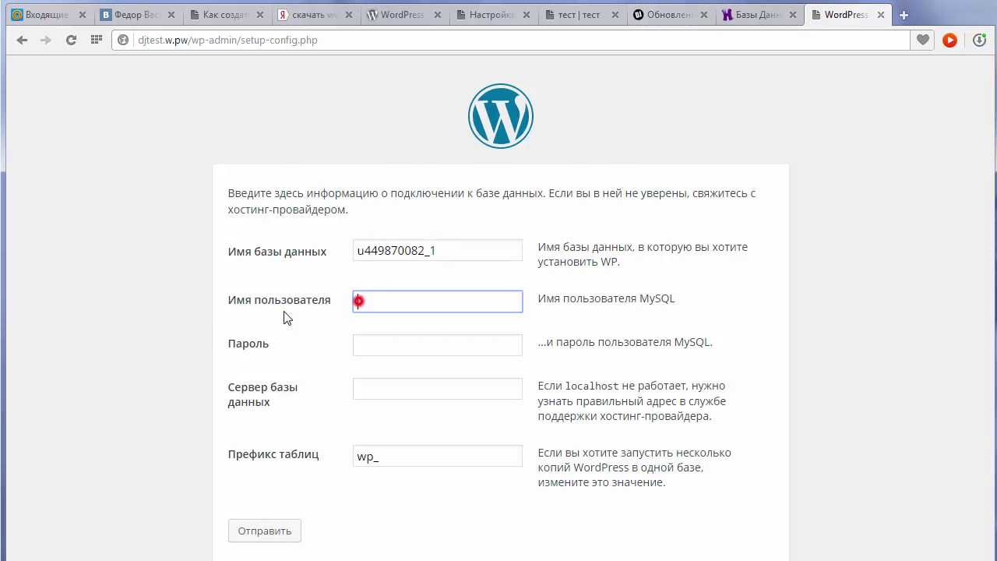
click(754, 17)
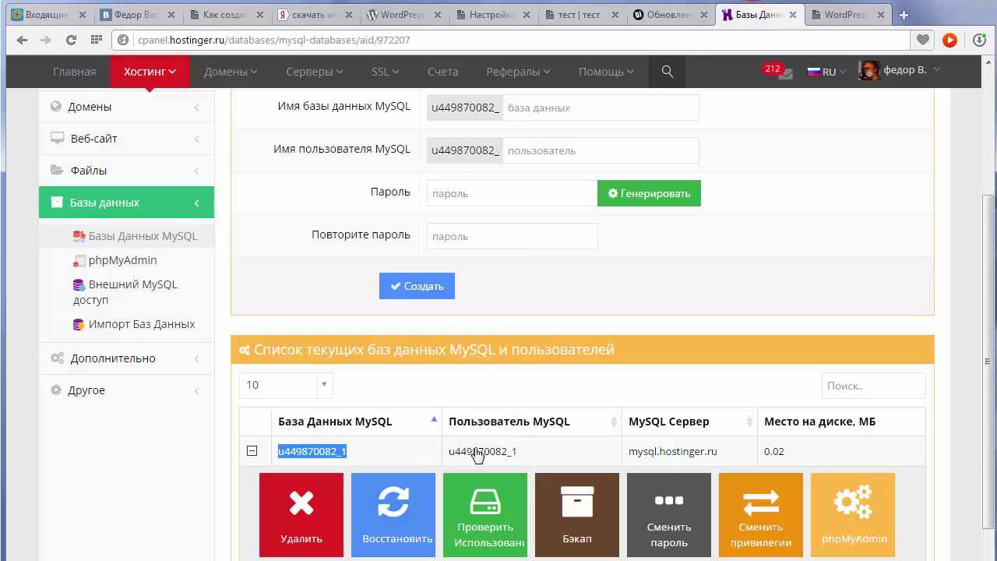
click(846, 15)
right_click(391, 302)
click(437, 385)
click(389, 344)
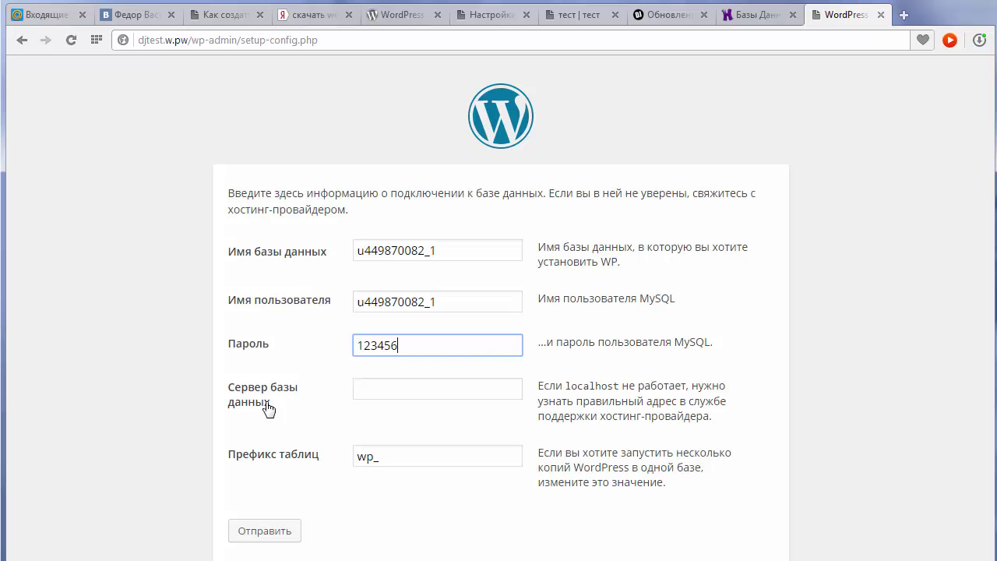
Copy the server address mysql.hostinger.ru into the Сервер базы данных field.
click(748, 17)
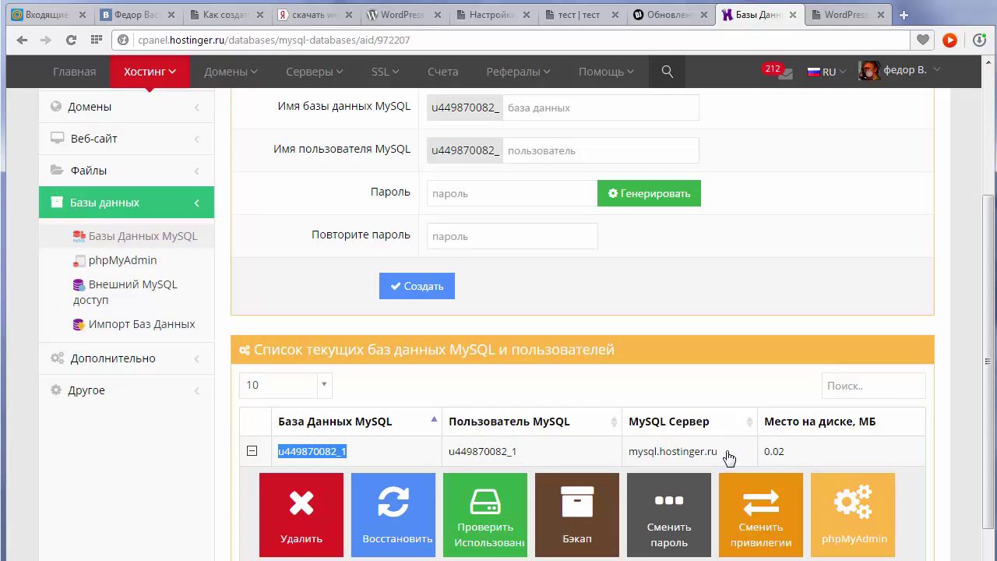
drag(720, 452, 629, 454)
right_click(647, 455)
click(678, 503)
click(836, 14)
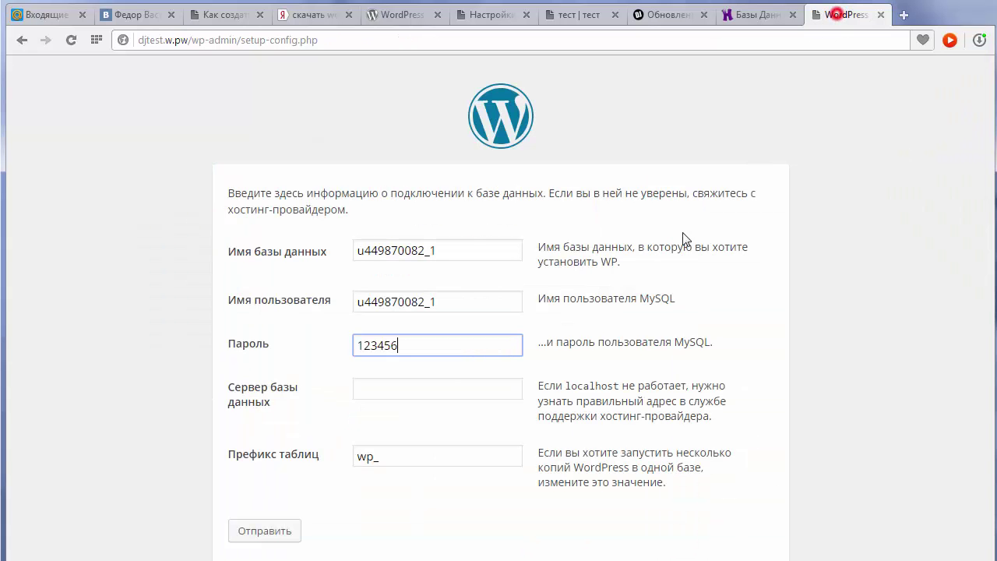
right_click(393, 387)
click(461, 473)
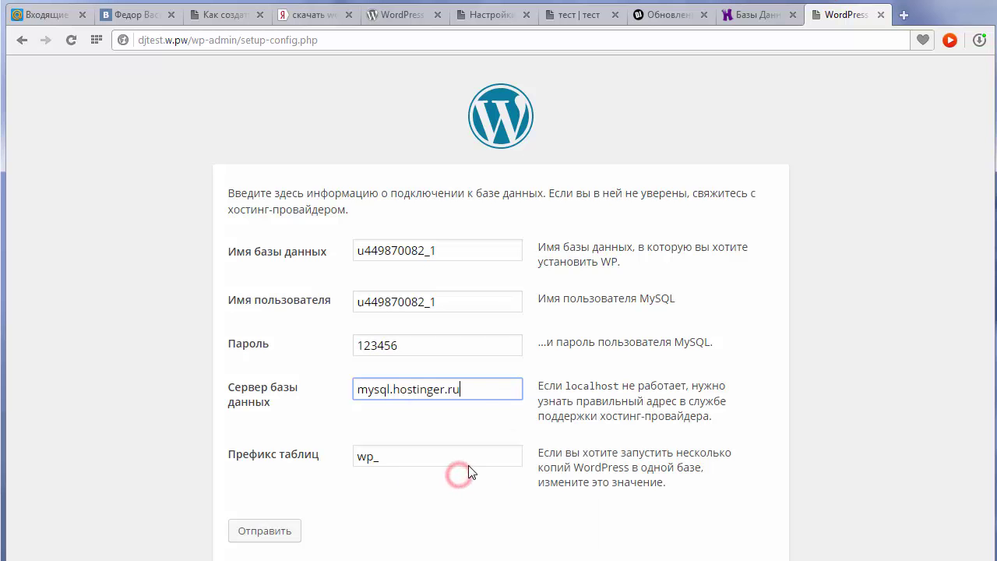
Submit the database details, start installation, and enter site title клубная музыка and admin username.
click(269, 533)
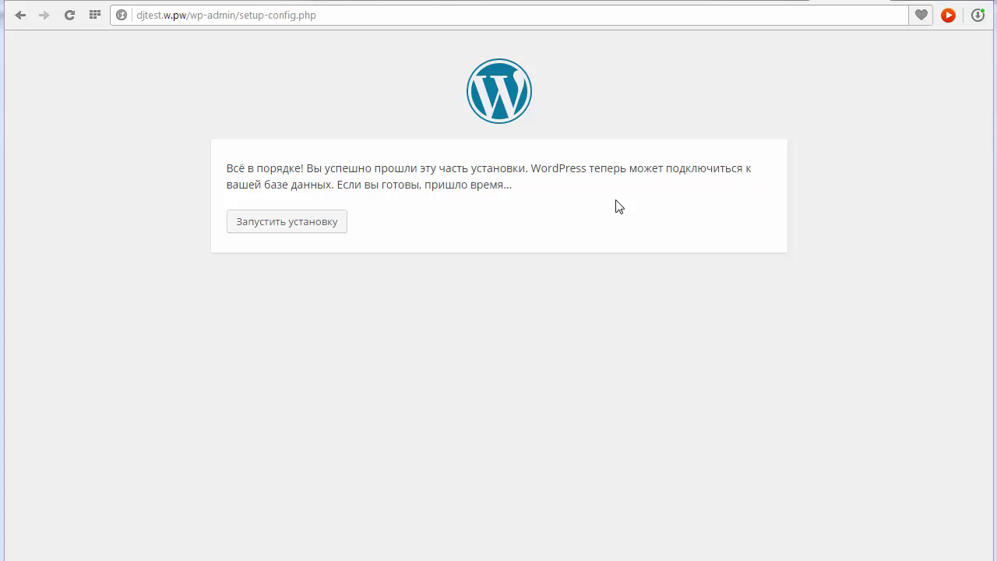
click(279, 223)
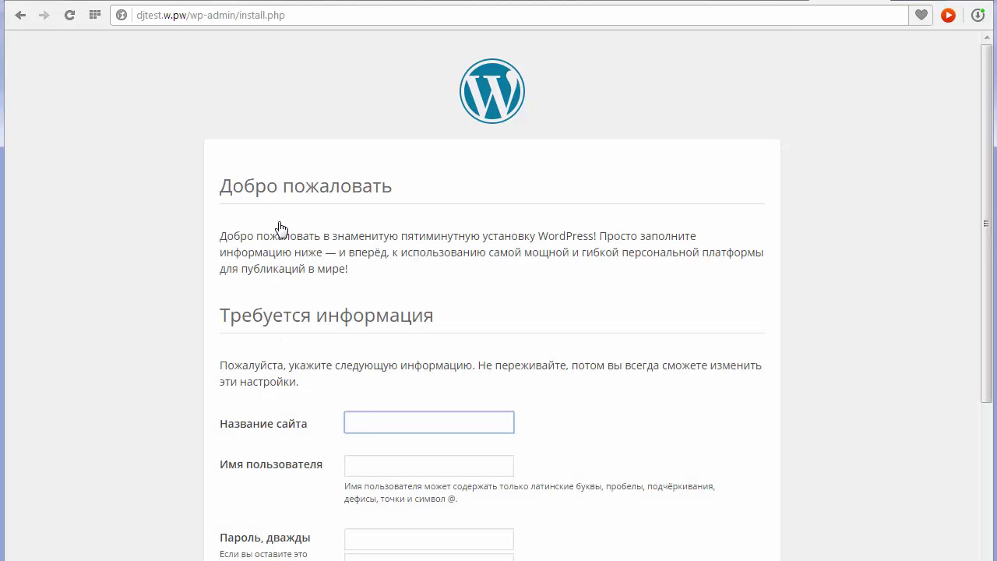
scroll(986, 156, down, 3)
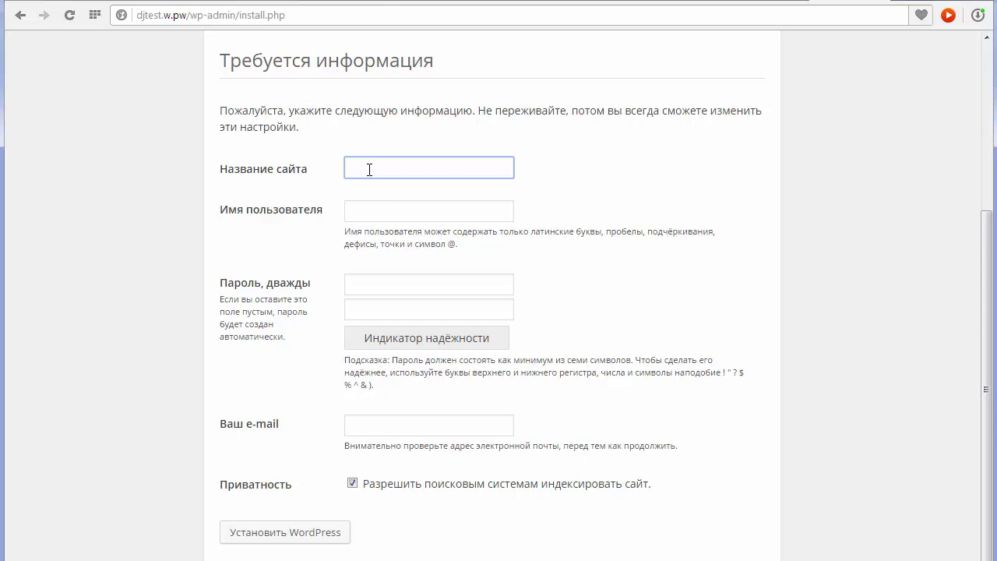
click(472, 166)
click(458, 186)
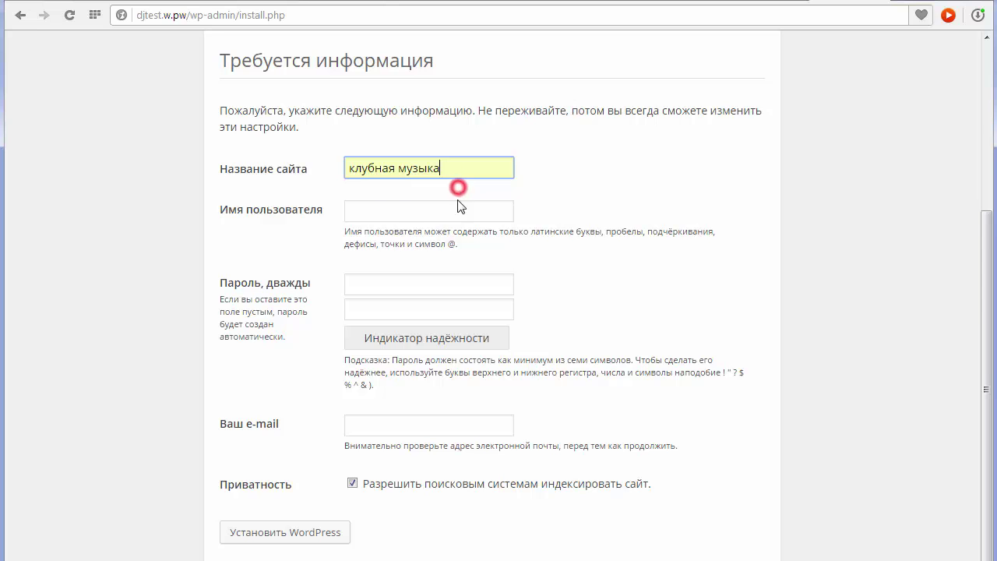
click(399, 217)
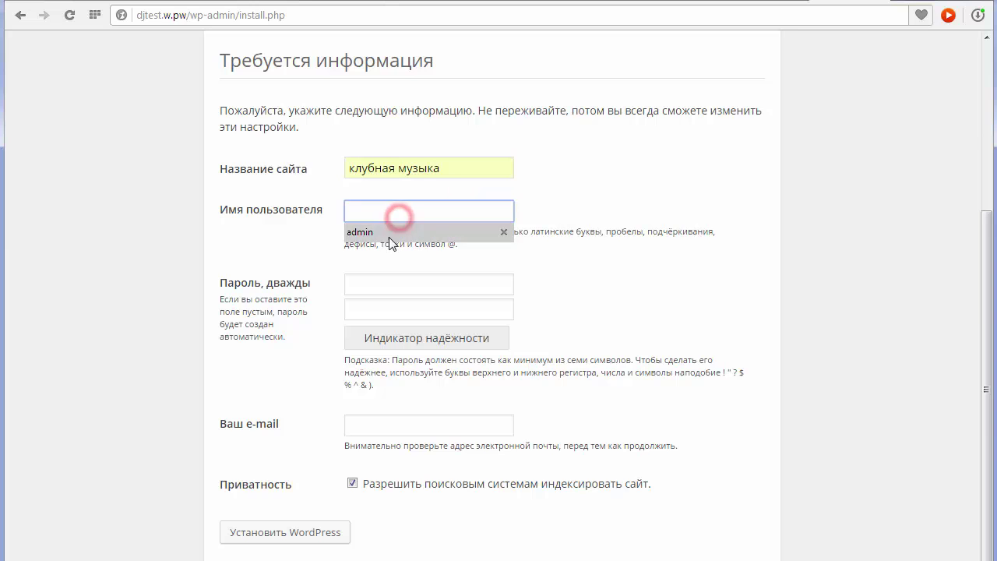
click(390, 230)
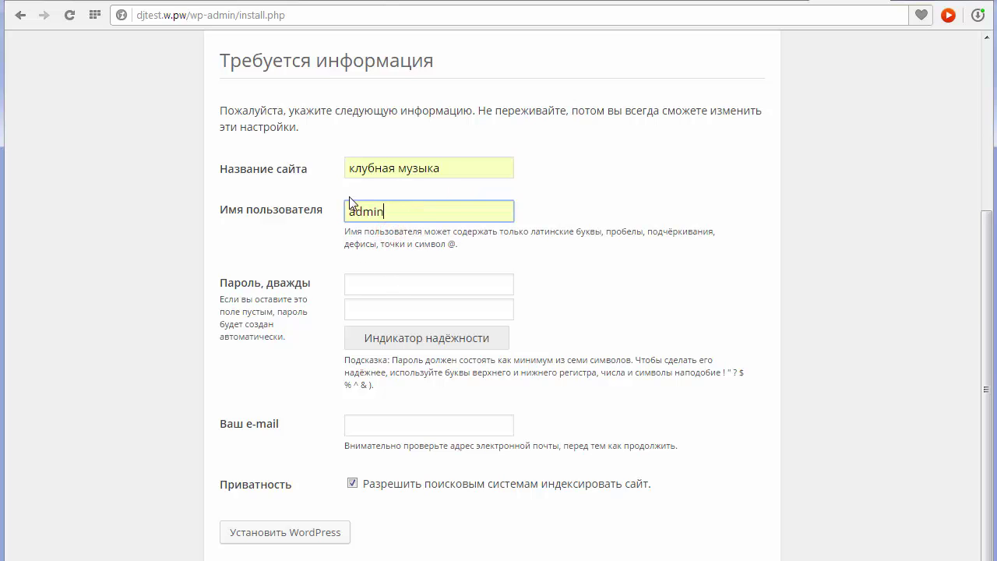
Enter the admin password in both password fields.
click(387, 283)
text(123)
click(380, 312)
text(123)
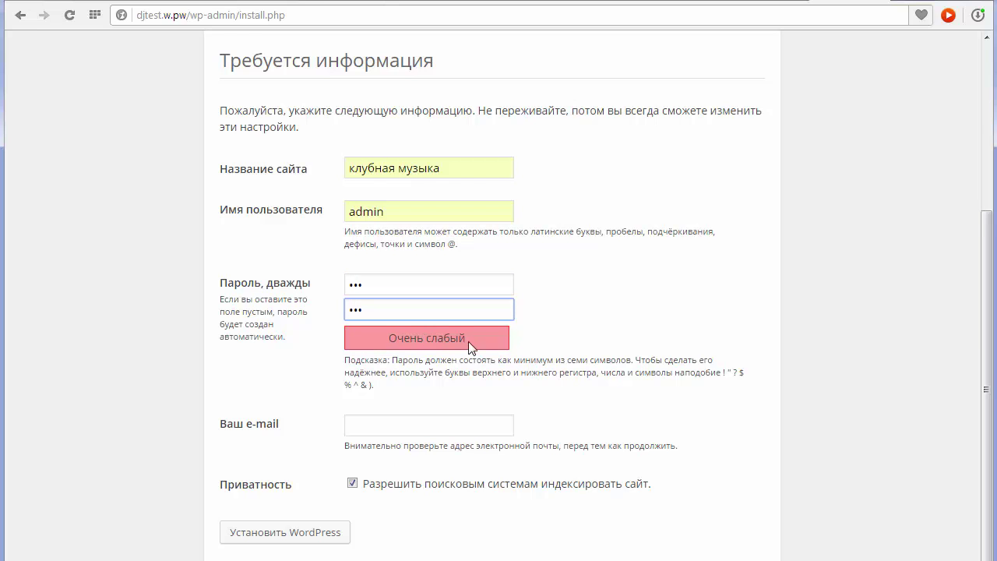
click(376, 286)
click(374, 307)
click(375, 288)
click(380, 310)
click(372, 286)
click(377, 311)
Fill in the administrator e-mail address and run the WordPress installation.
click(403, 428)
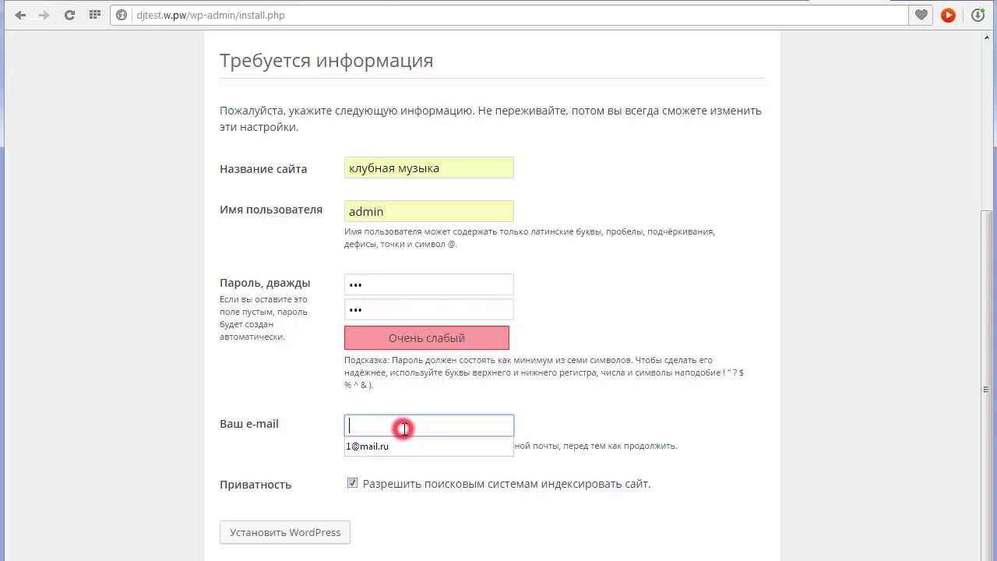
click(395, 448)
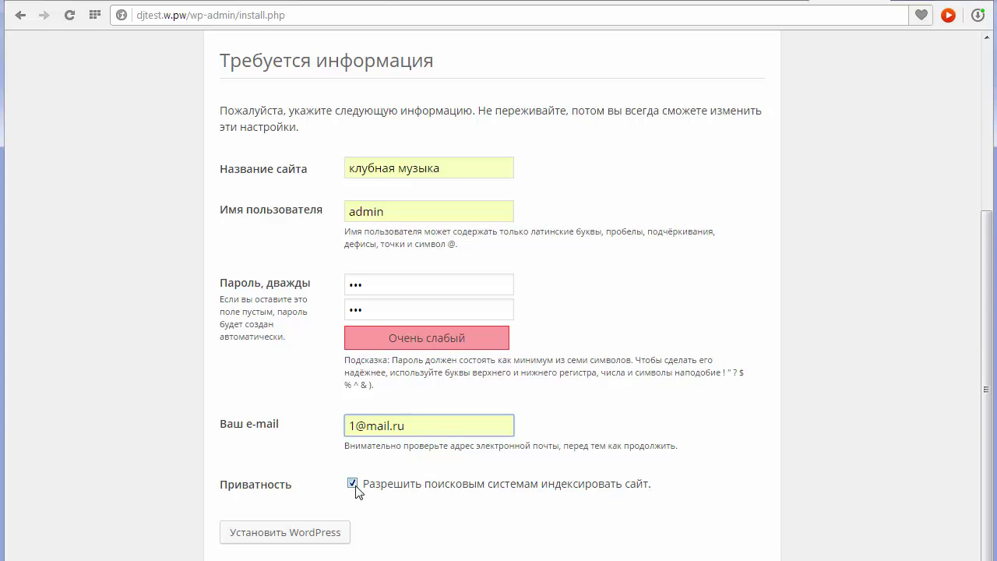
click(271, 536)
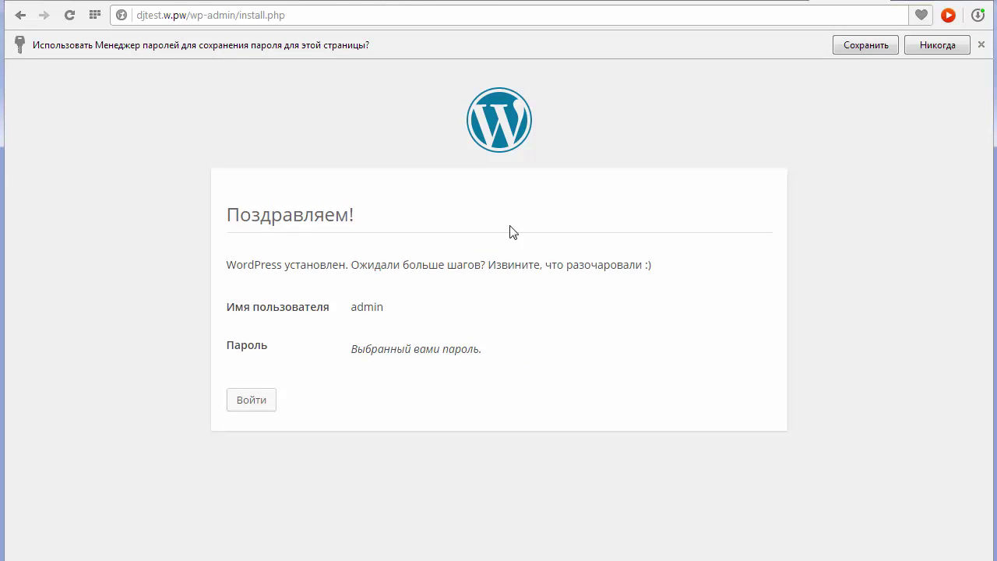
Dismiss the save-password offer and log in to the new site as admin.
click(981, 44)
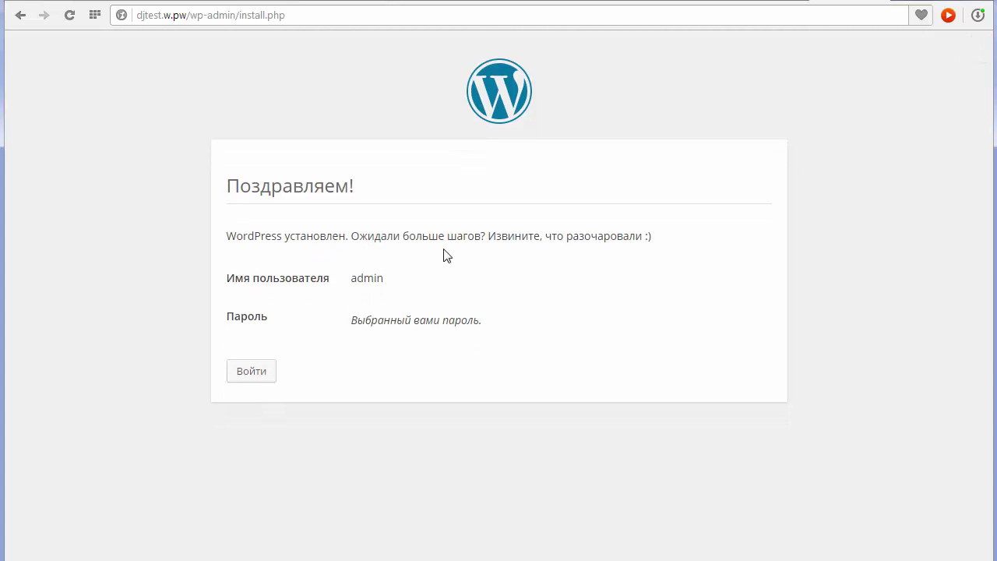
click(246, 377)
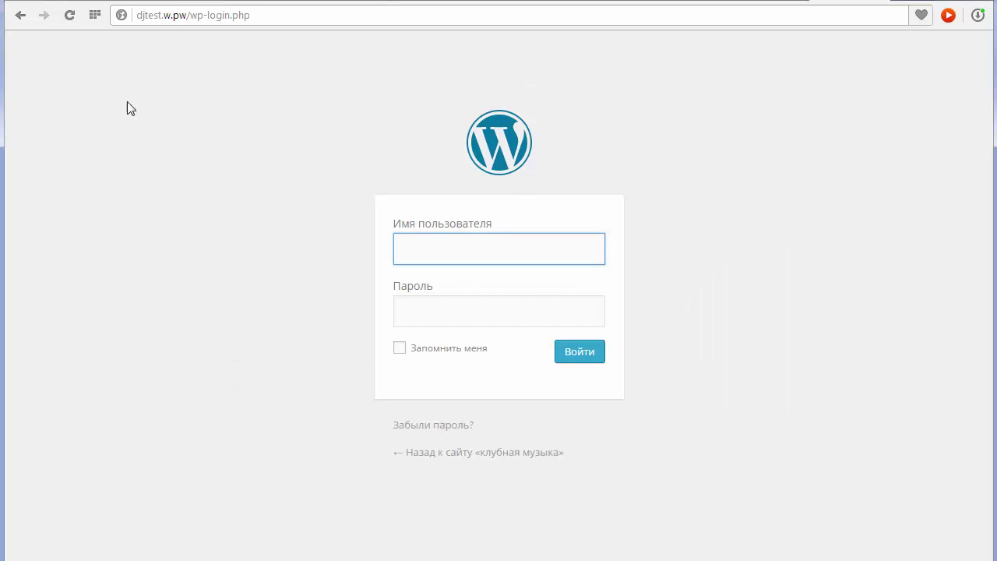
click(437, 250)
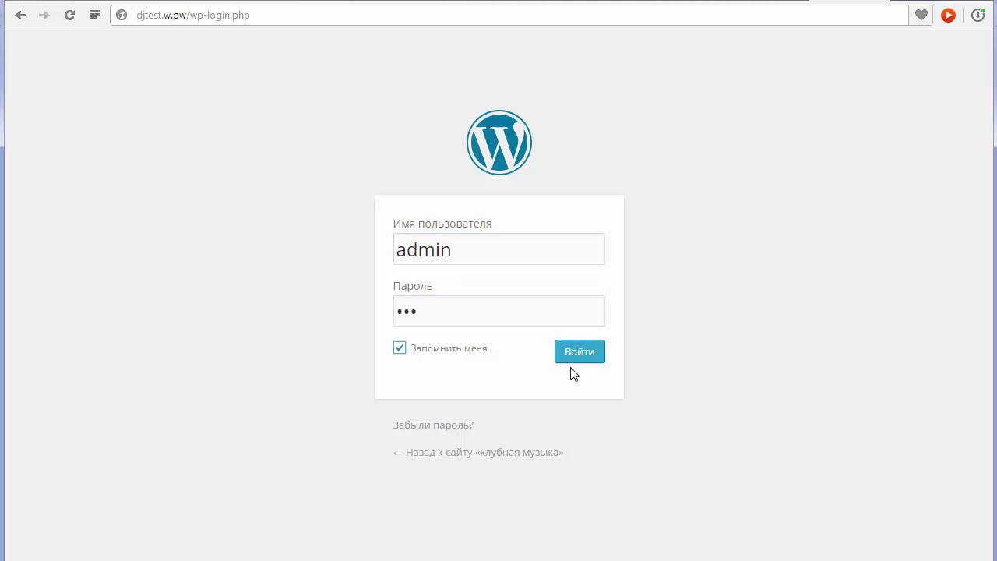
click(597, 357)
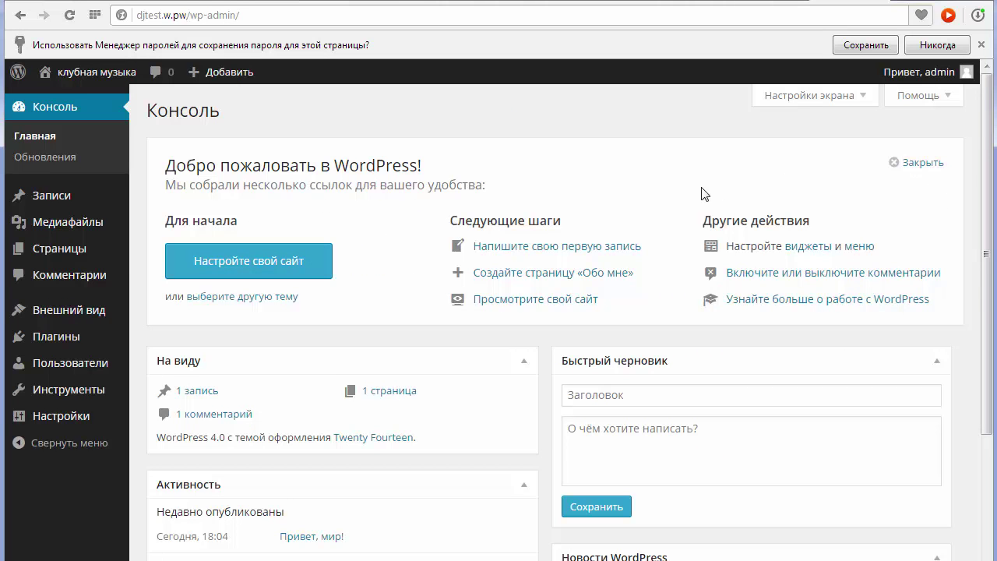
Close the dashboard welcome panel.
click(893, 163)
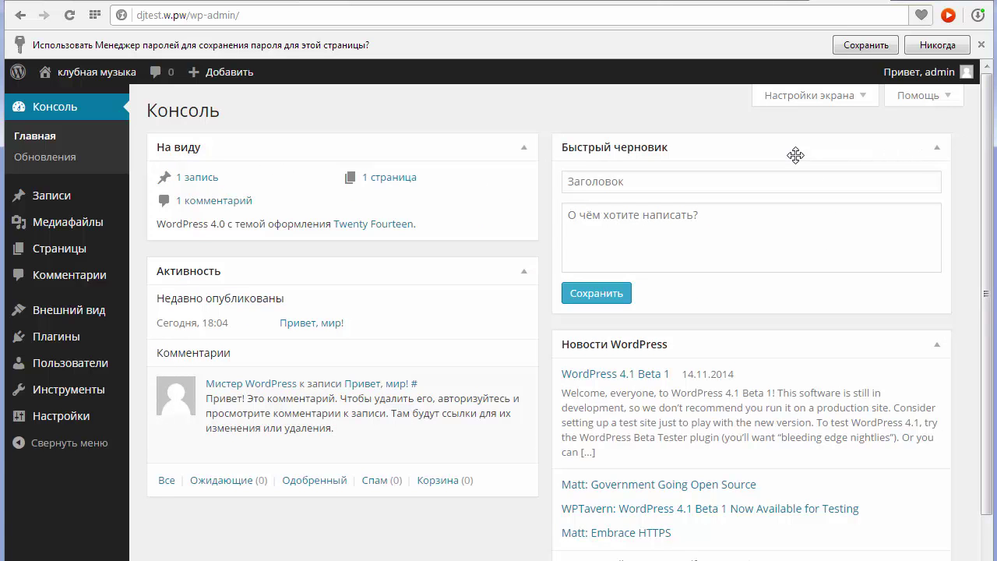
drag(988, 218, 988, 305)
scroll(974, 187, up, 1)
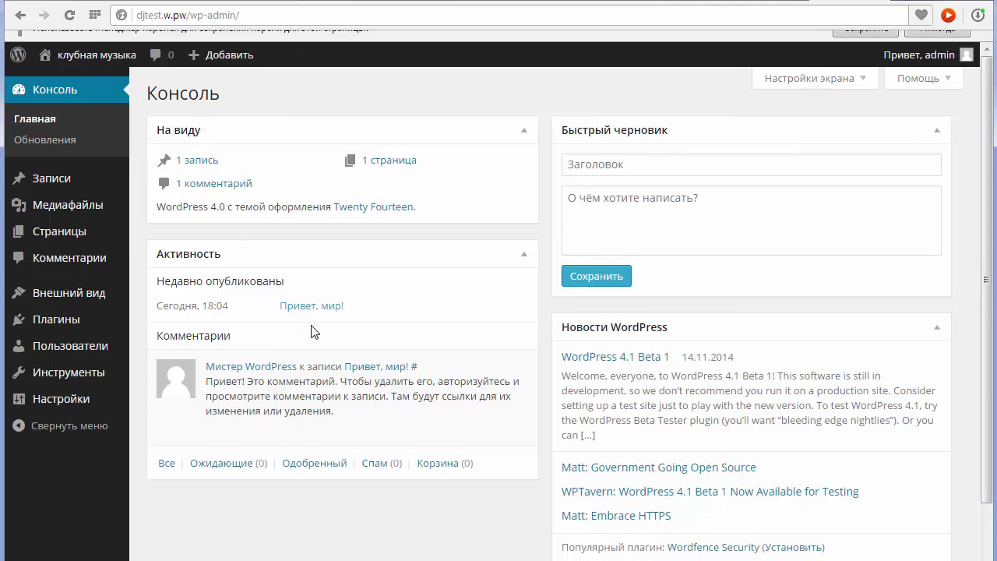
Open the клубная музыка front page in a new tab and view it.
mouse_move(108, 52)
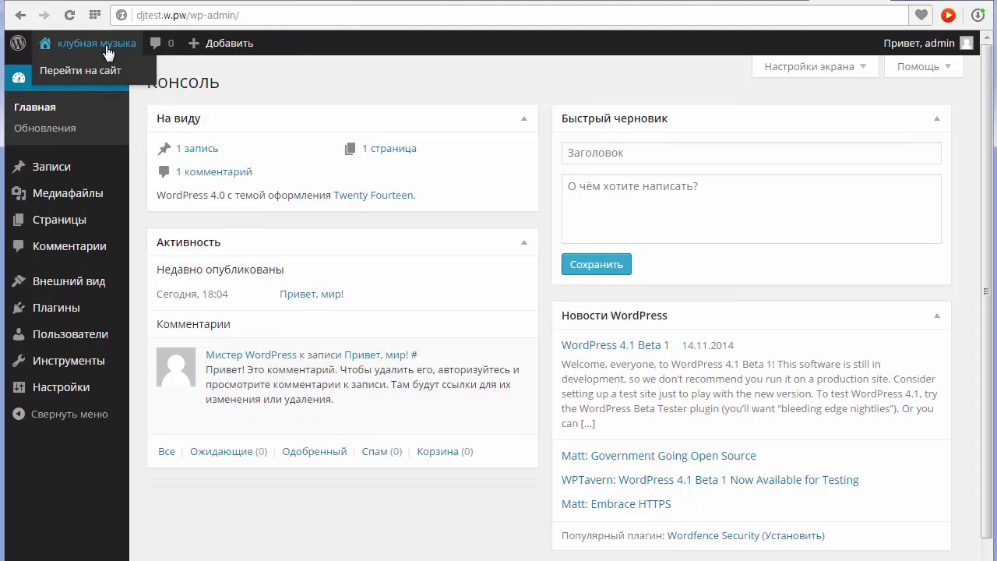
right_click(108, 75)
click(151, 83)
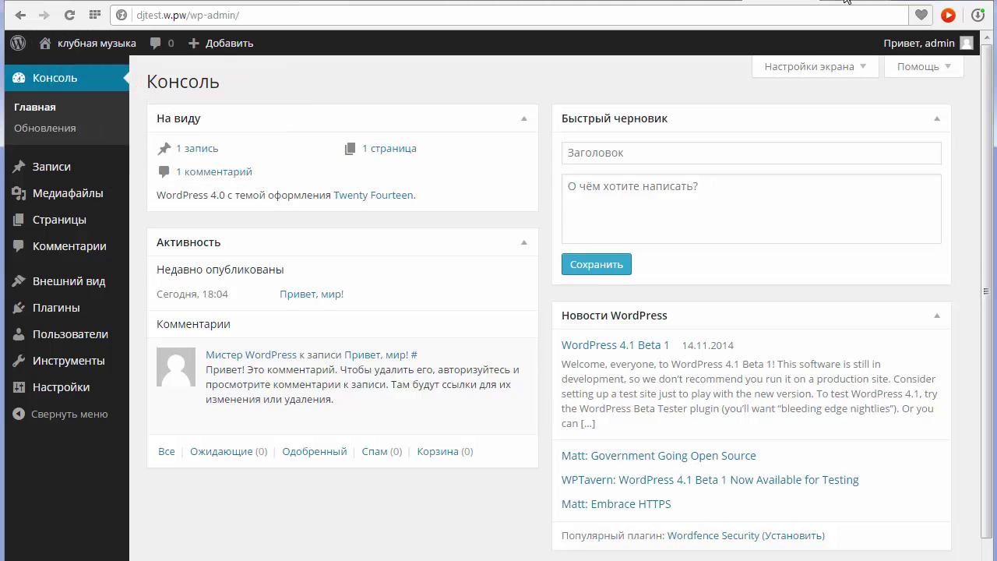
click(844, 1)
drag(987, 117, 994, 210)
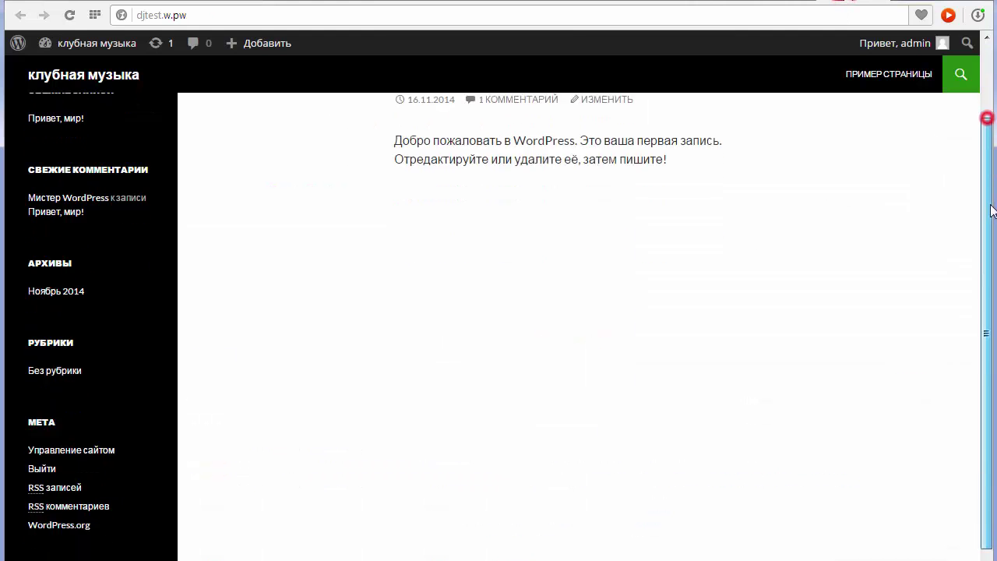
scroll(273, 140, up, 2)
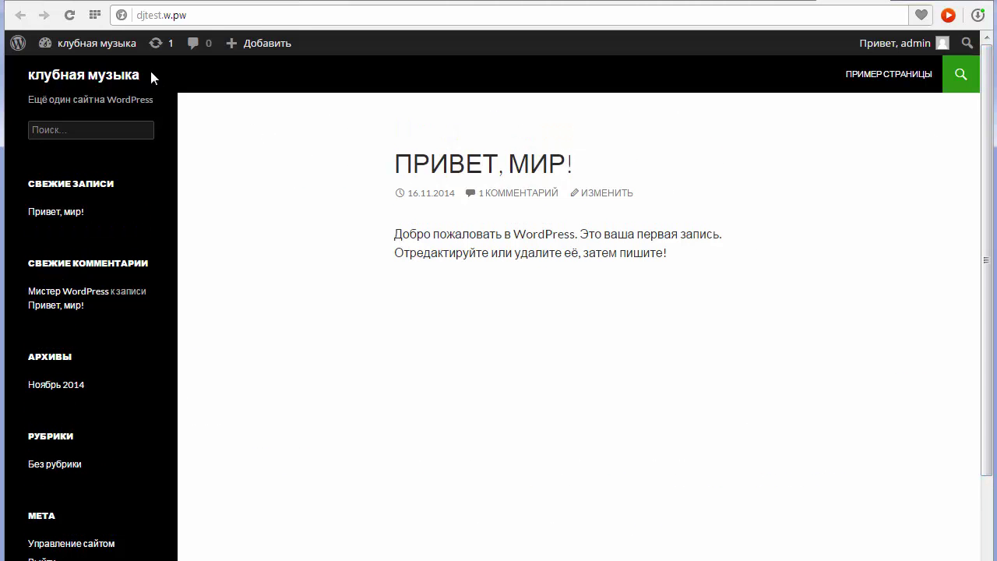